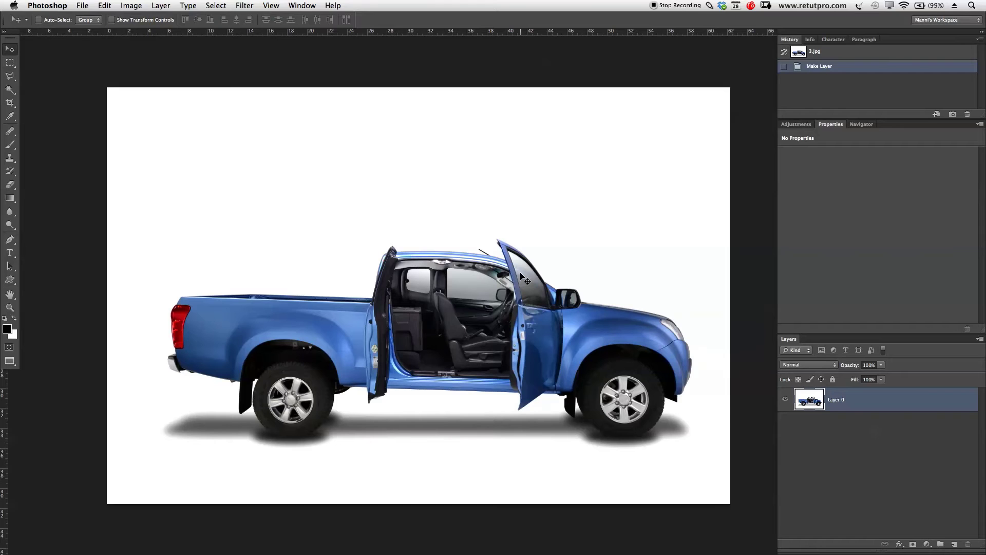
Activate the Pen tool, then switch its mode to Shape and back to Path
{"action": "key", "text": "p"}
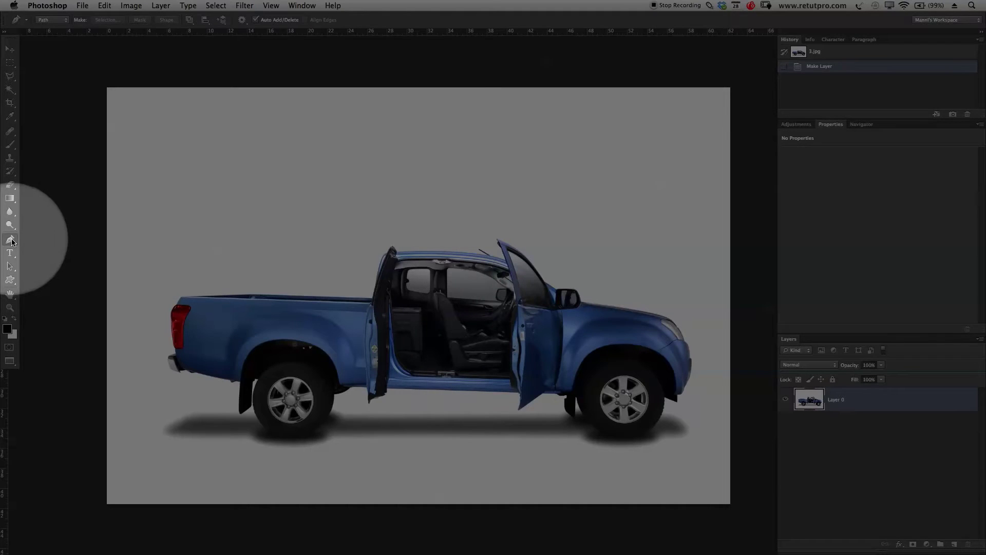
{"action": "left_click", "coordinate": [12, 240]}
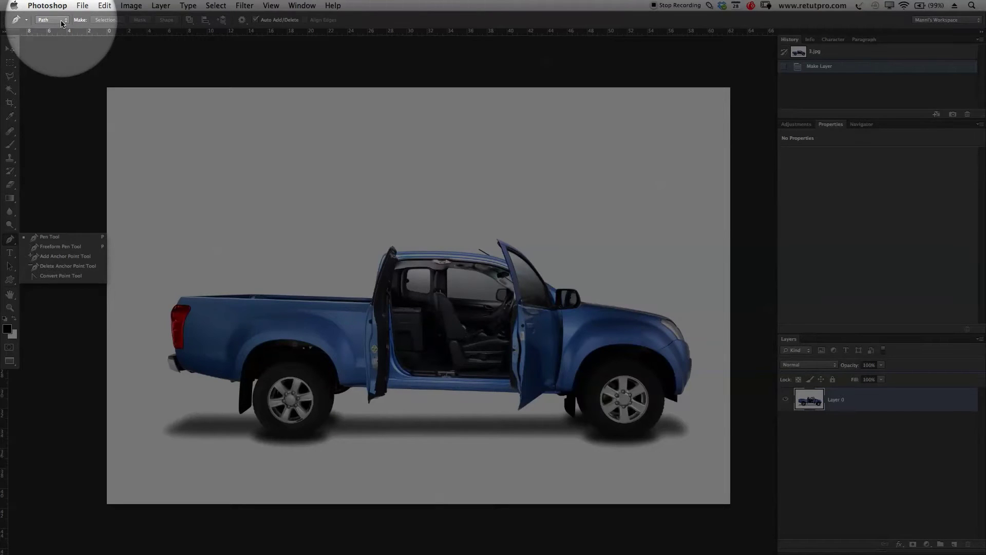
{"action": "left_click", "coordinate": [61, 22]}
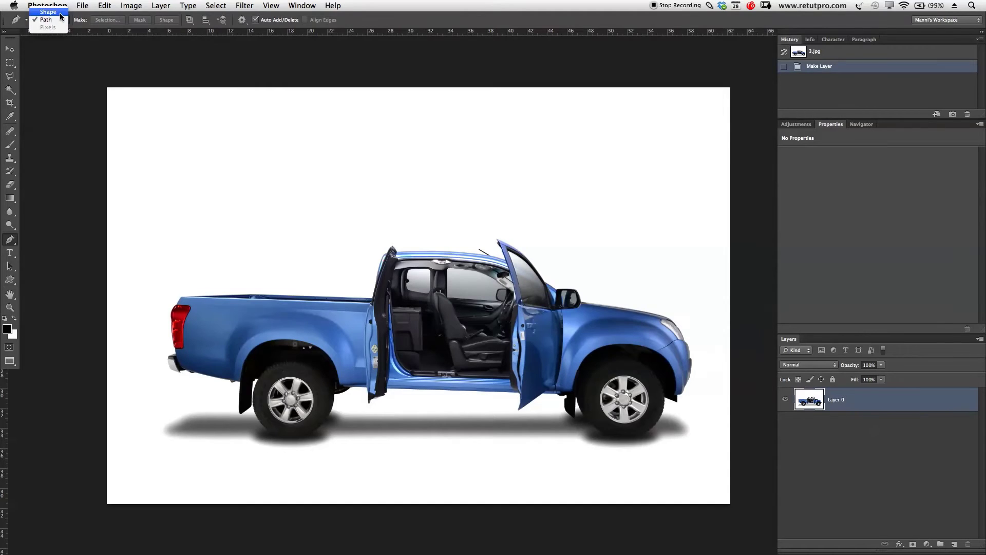
{"action": "left_click", "coordinate": [57, 12]}
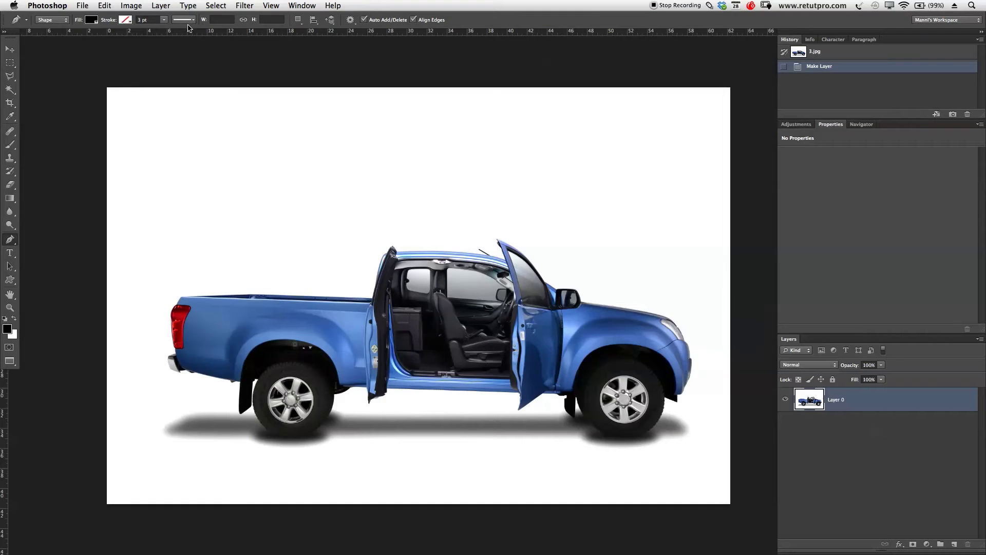
{"action": "left_click", "coordinate": [51, 20]}
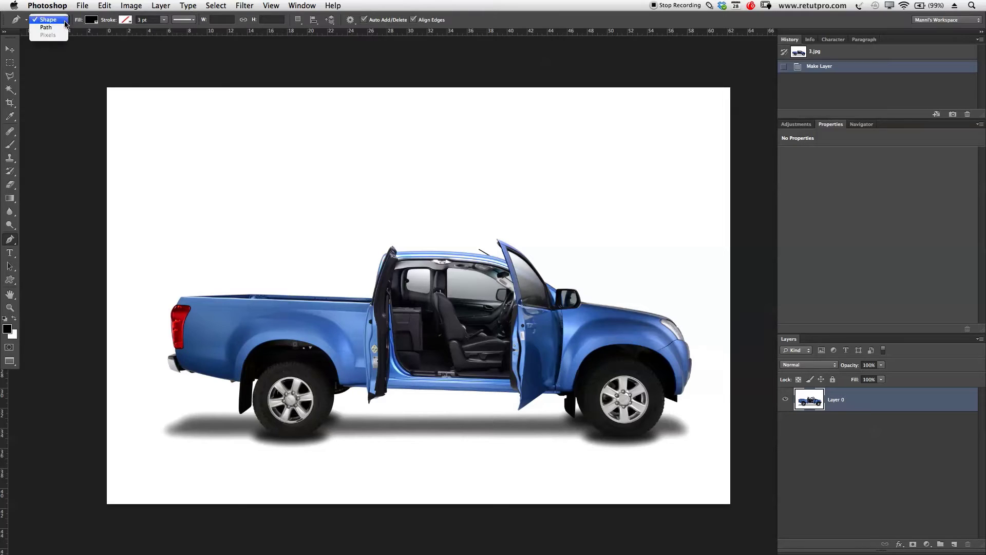
{"action": "left_click", "coordinate": [69, 26]}
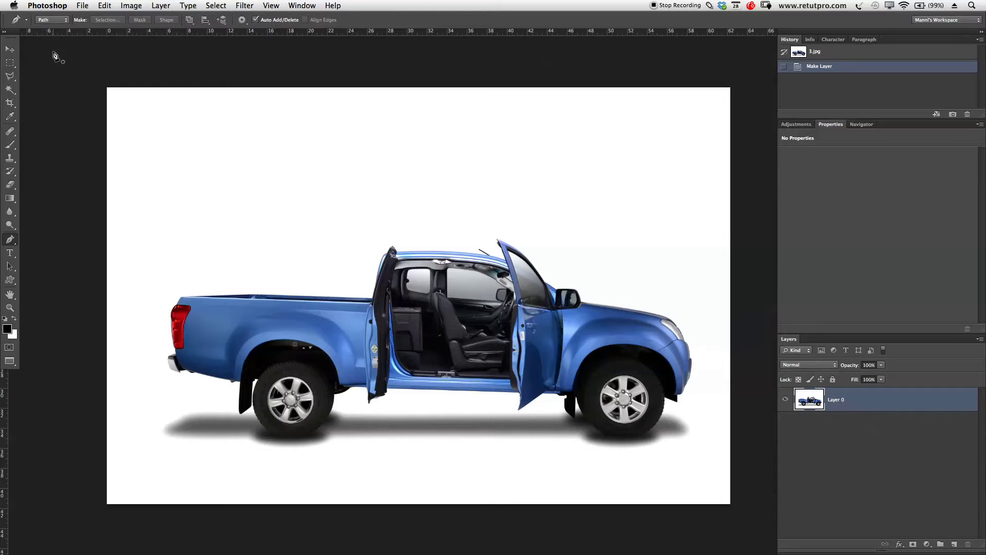
Draw two irregular closed paths with the Freeform Pen in the white area above the truck
{"action": "left_click", "coordinate": [15, 241]}
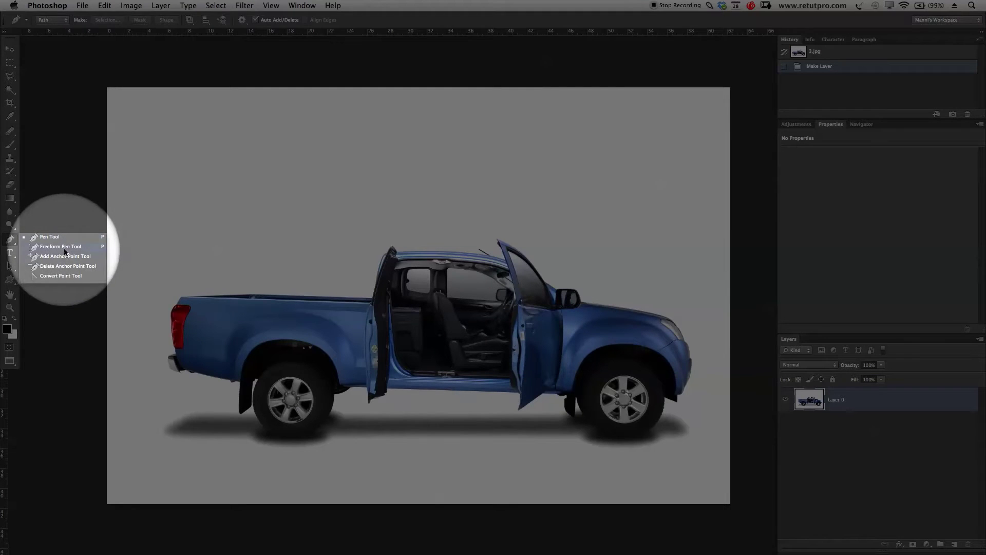
{"action": "left_click", "coordinate": [61, 247]}
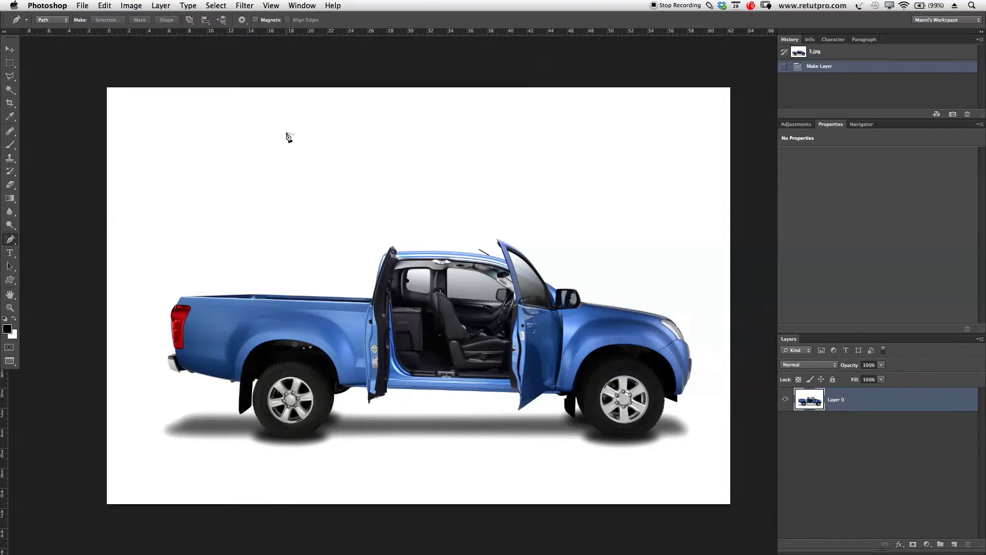
{"action": "mouse_move", "coordinate": [291, 133]}
{"action": "left_mouse_down"}
{"action": "mouse_move", "coordinate": [257, 173]}
{"action": "mouse_move", "coordinate": [299, 200]}
{"action": "mouse_move", "coordinate": [283, 164]}
{"action": "mouse_move", "coordinate": [328, 146]}
{"action": "mouse_move", "coordinate": [309, 137]}
{"action": "mouse_move", "coordinate": [318, 127]}
{"action": "mouse_move", "coordinate": [288, 136]}
{"action": "left_mouse_up"}
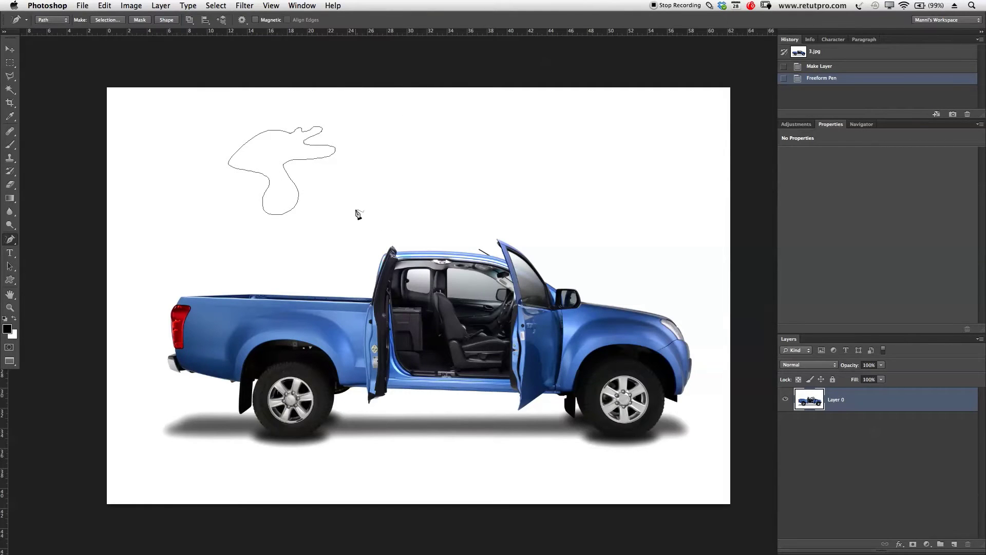
{"action": "mouse_move", "coordinate": [425, 139]}
{"action": "left_mouse_down"}
{"action": "mouse_move", "coordinate": [409, 156]}
{"action": "mouse_move", "coordinate": [428, 185]}
{"action": "mouse_move", "coordinate": [504, 148]}
{"action": "mouse_move", "coordinate": [459, 122]}
{"action": "mouse_move", "coordinate": [424, 139]}
{"action": "left_mouse_up"}
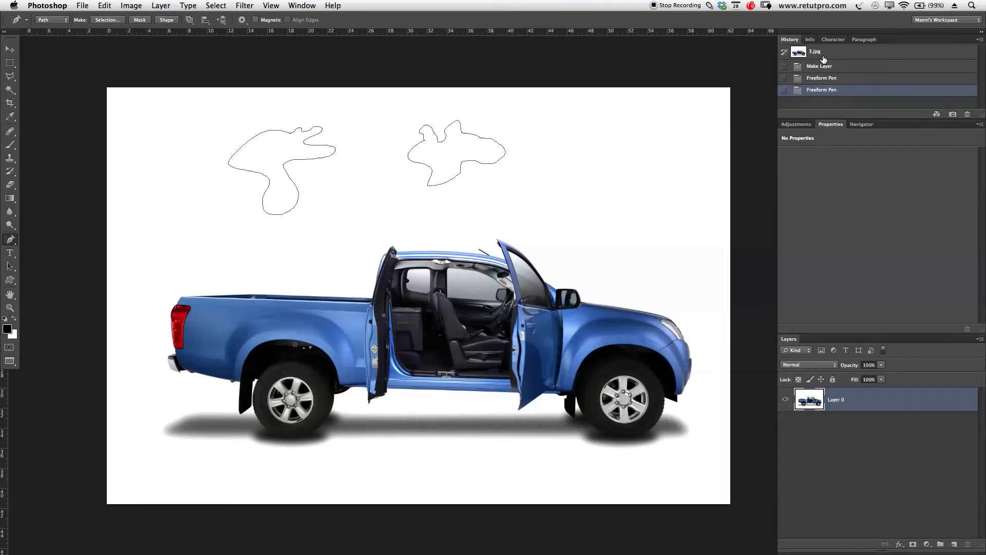
Revert the image to its opened state 3.jpg and set the regular Pen tool to Shape mode
{"action": "left_click", "coordinate": [822, 54]}
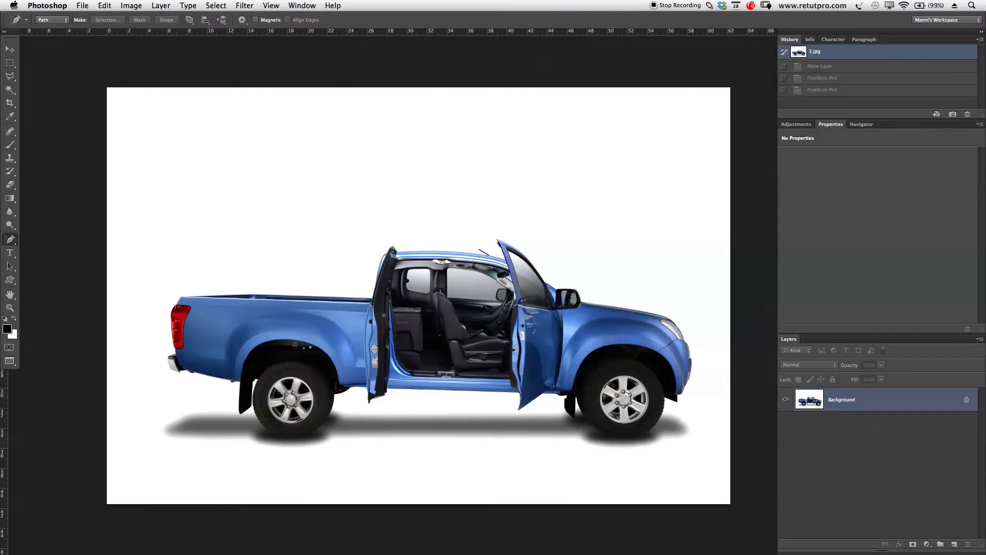
{"action": "left_click", "coordinate": [11, 240]}
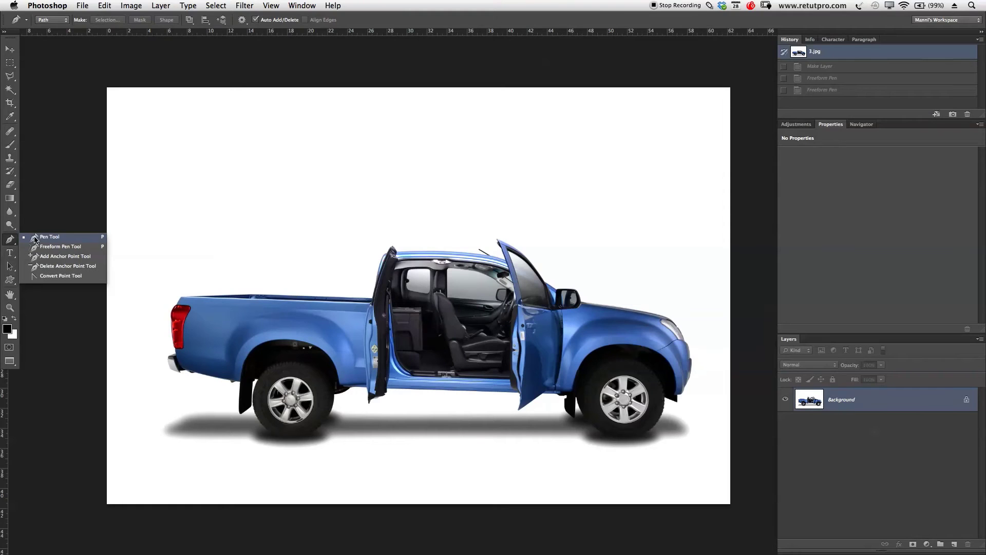
{"action": "left_click", "coordinate": [64, 237]}
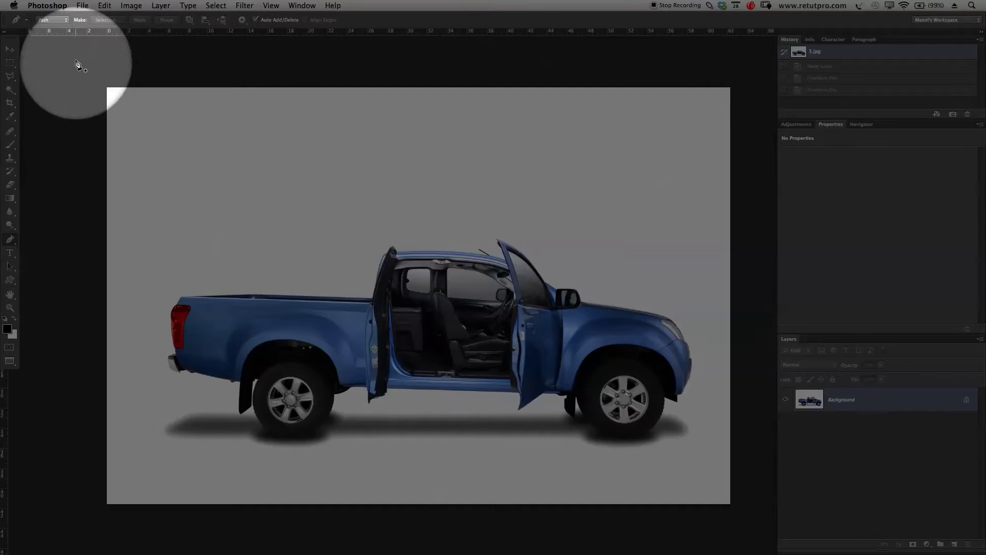
{"action": "left_click", "coordinate": [57, 20]}
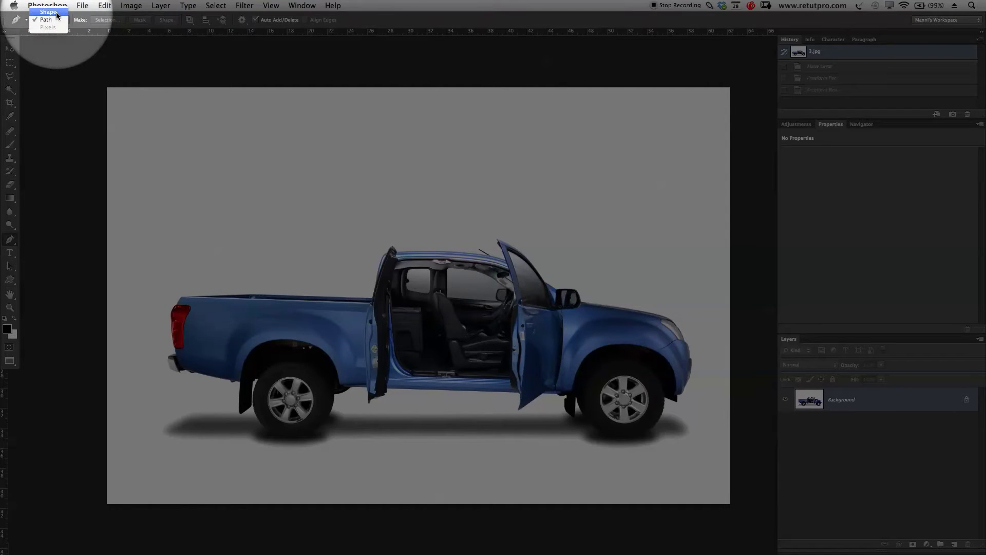
{"action": "left_click", "coordinate": [57, 16]}
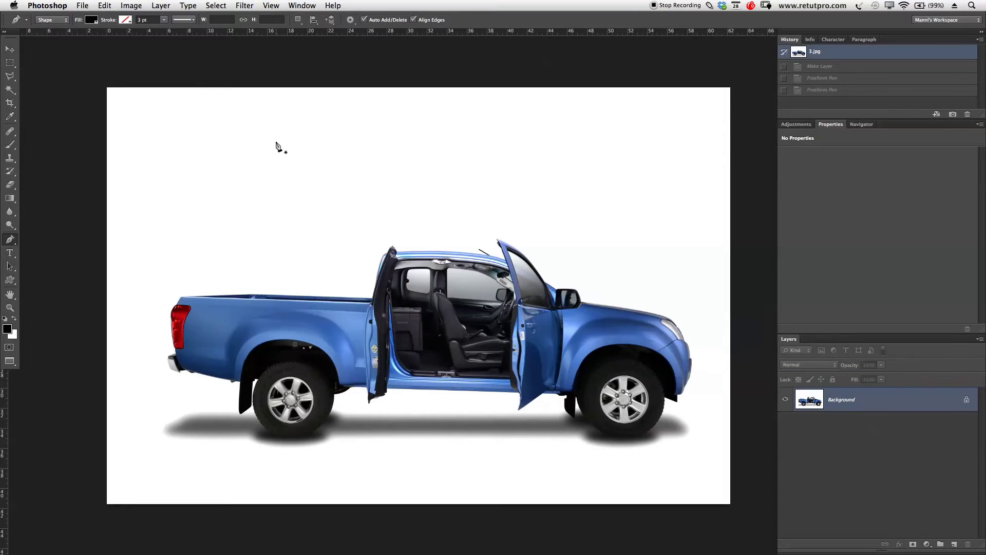
Draw a closed five-point black-filled shape, about 1322 × 1097 px, in the white area above the truck bed
{"action": "left_click", "coordinate": [269, 128]}
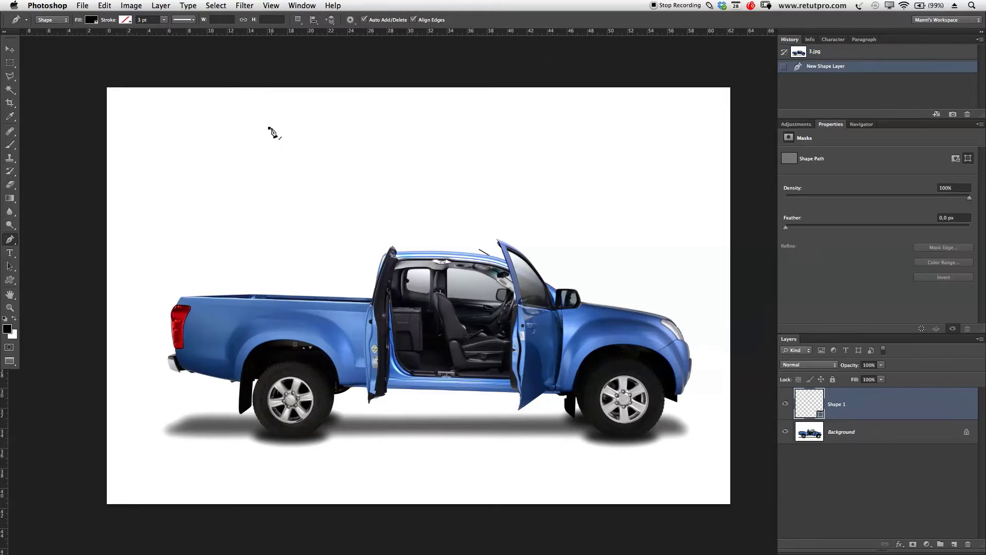
{"action": "left_click", "coordinate": [217, 173]}
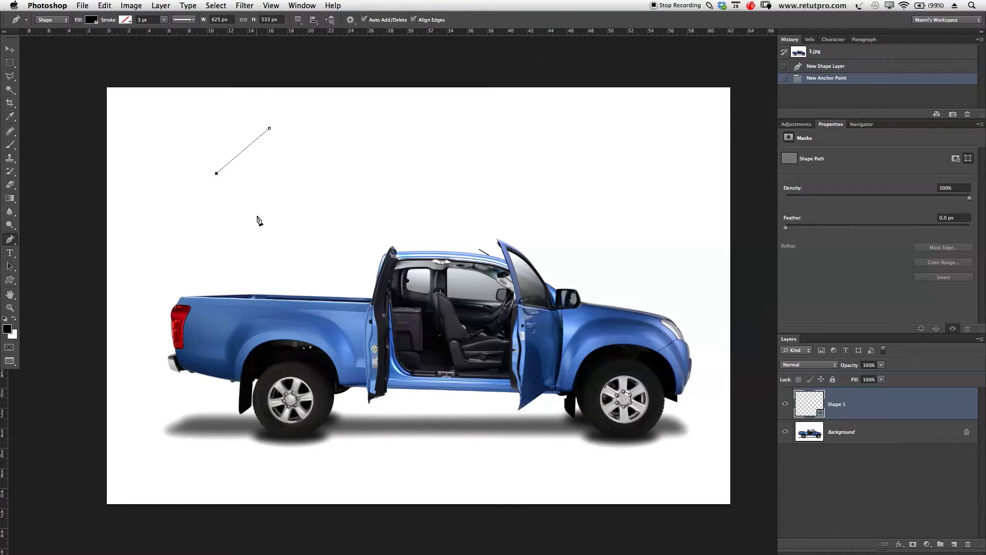
{"action": "left_click", "coordinate": [273, 221]}
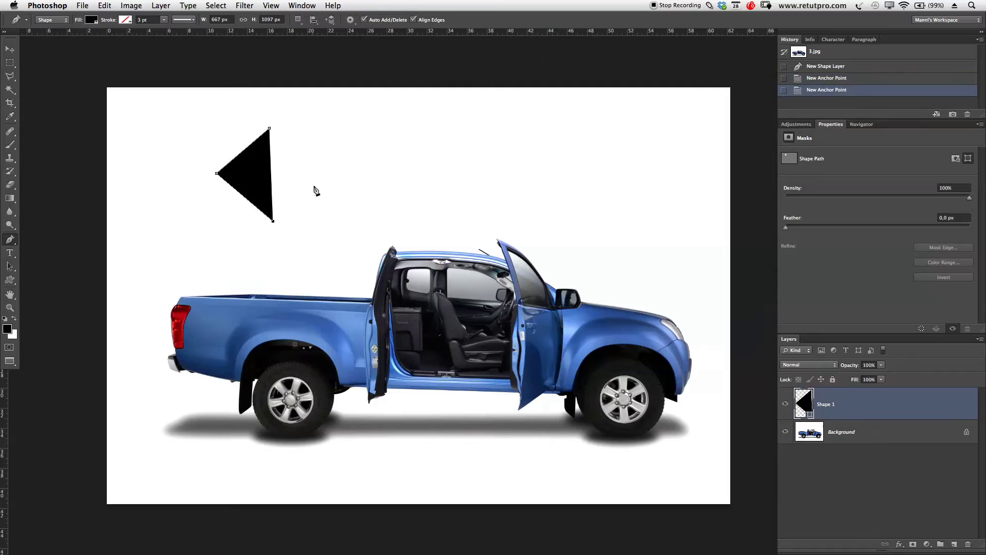
{"action": "left_click", "coordinate": [328, 166]}
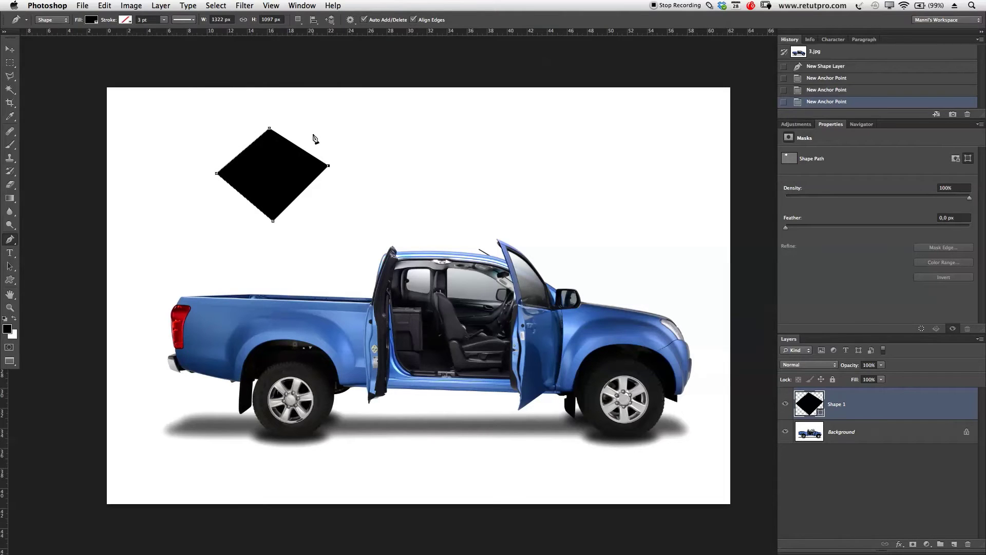
{"action": "left_click", "coordinate": [311, 135]}
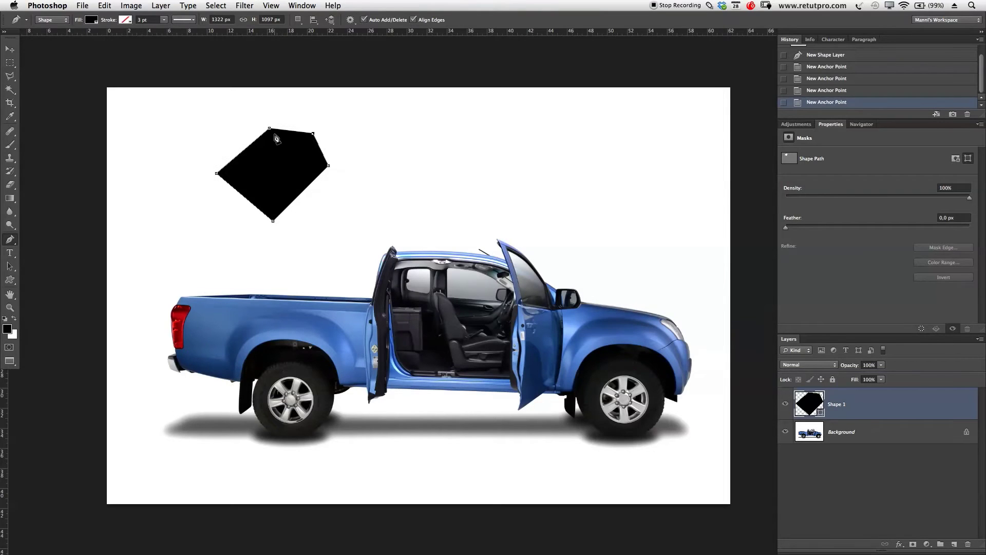
{"action": "key", "text": "z"}
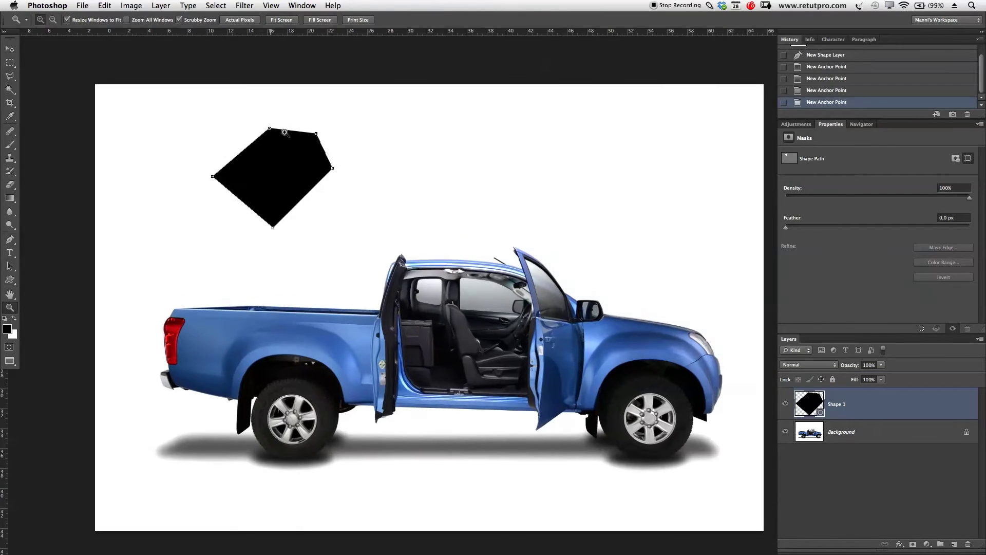
{"action": "left_click_drag", "start_coordinate": [273, 136], "coordinate": [320, 132]}
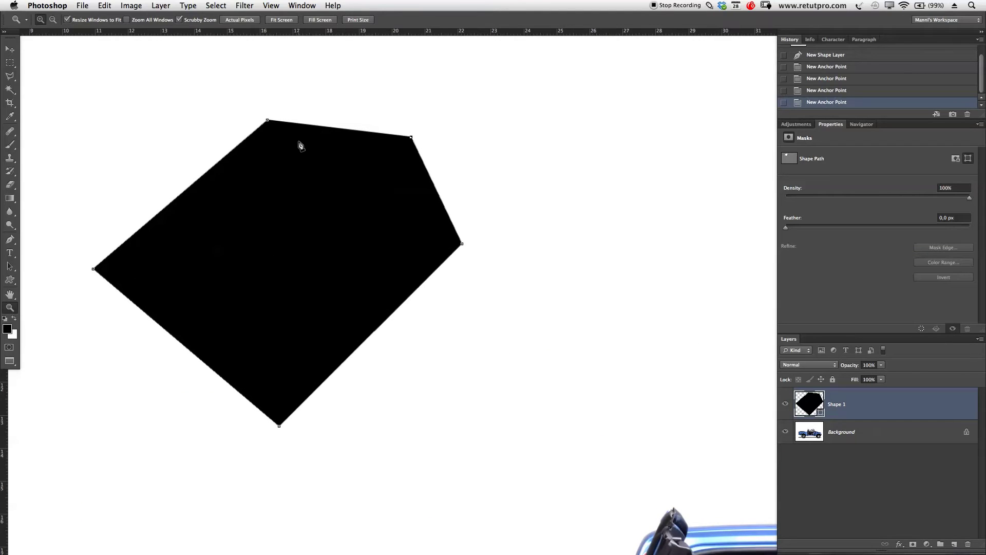
{"action": "key", "text": "p"}
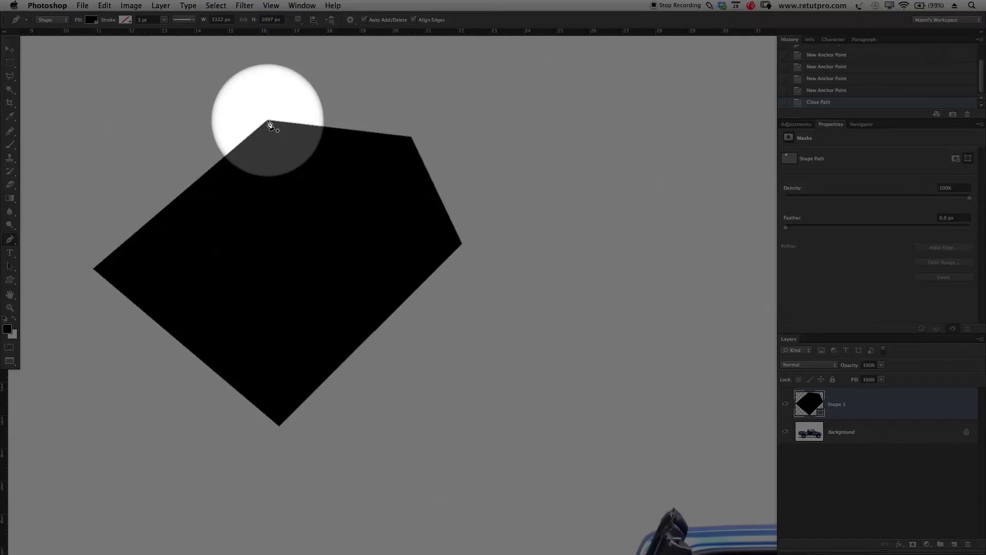
{"action": "left_click", "coordinate": [267, 121]}
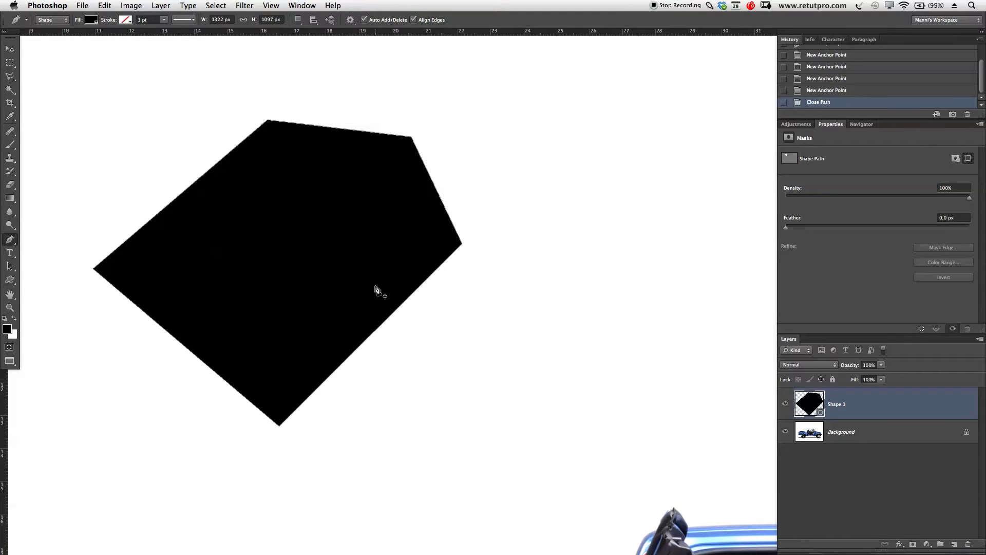
Move the black shape to the right and slightly up, placing it in front of the cab area above the truck
{"action": "key", "text": "z"}
{"action": "scroll", "coordinate": [301, 183], "scroll_direction": "down", "scroll_amount": 5}
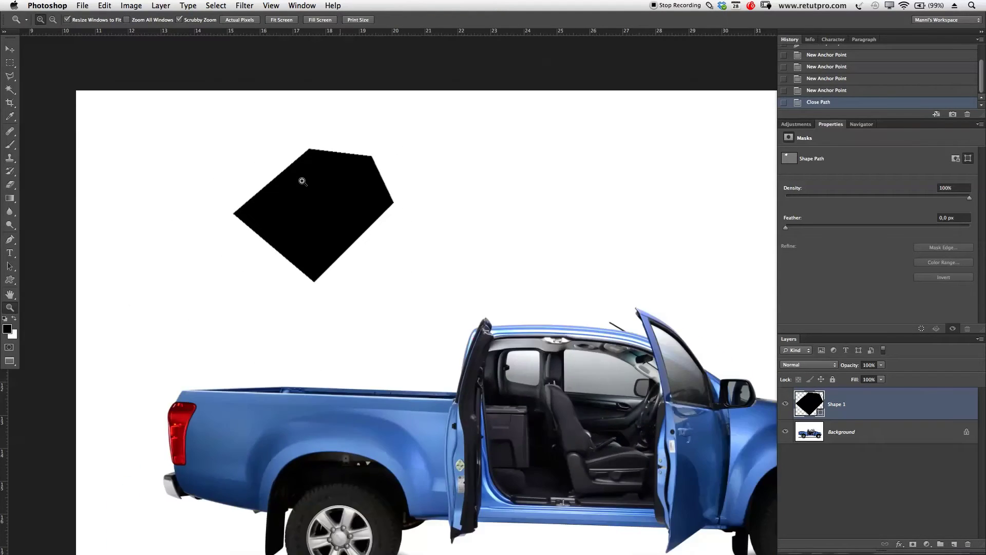
{"action": "left_click_drag", "start_coordinate": [358, 214], "coordinate": [314, 211]}
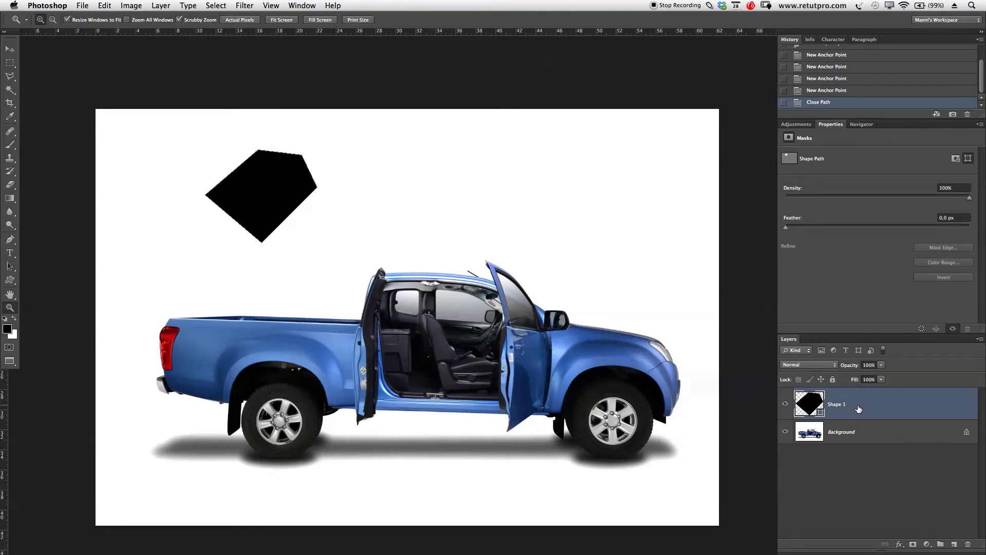
{"action": "key", "text": "v"}
{"action": "left_click_drag", "start_coordinate": [332, 279], "coordinate": [430, 253]}
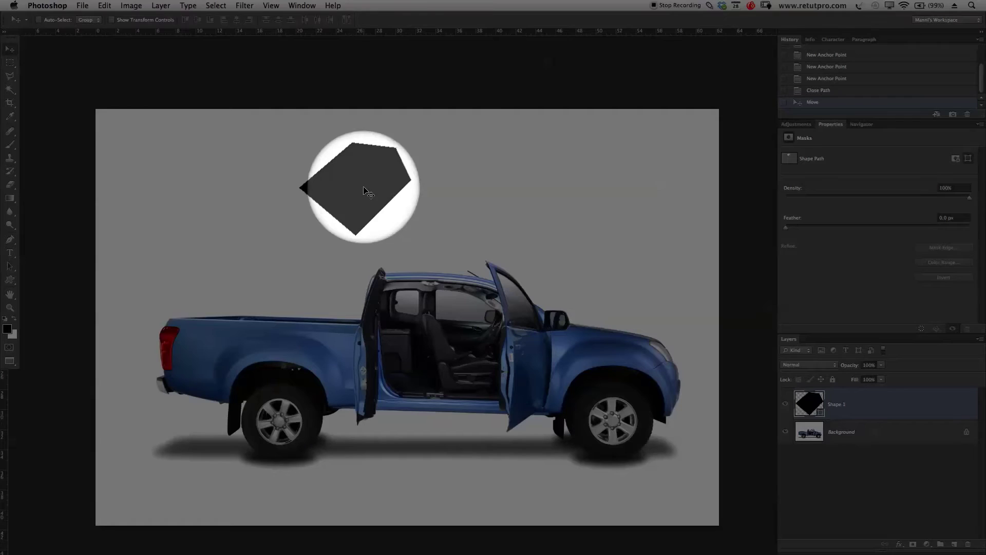
Define the black shape as a custom shape under the suggested name and activate the Custom Shape tool
{"action": "key", "text": "p"}
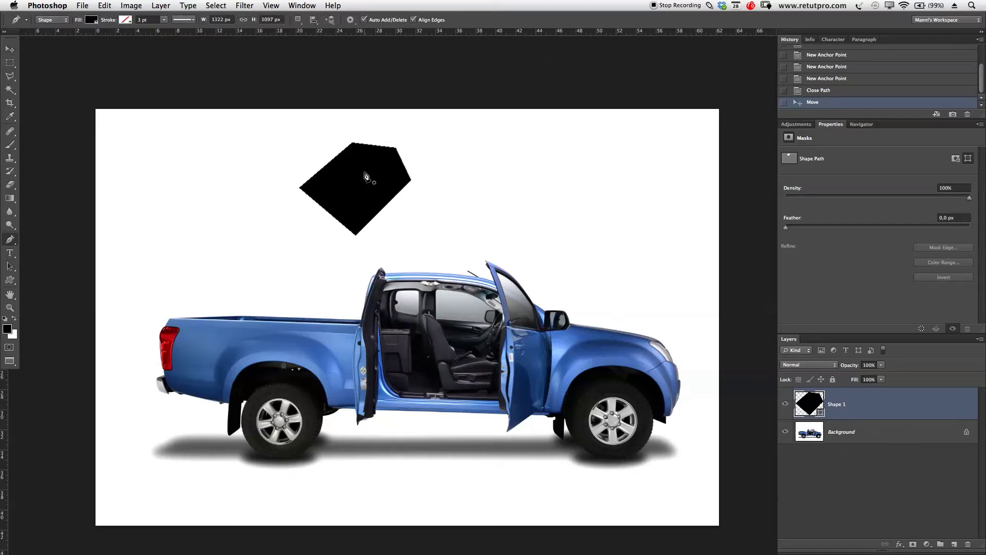
{"action": "right_click", "coordinate": [366, 180]}
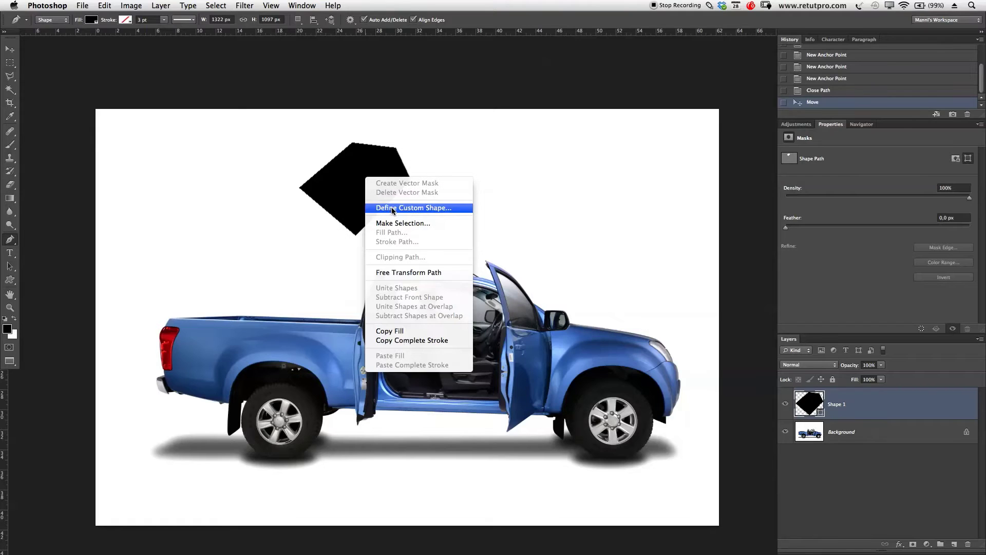
{"action": "left_click", "coordinate": [390, 208]}
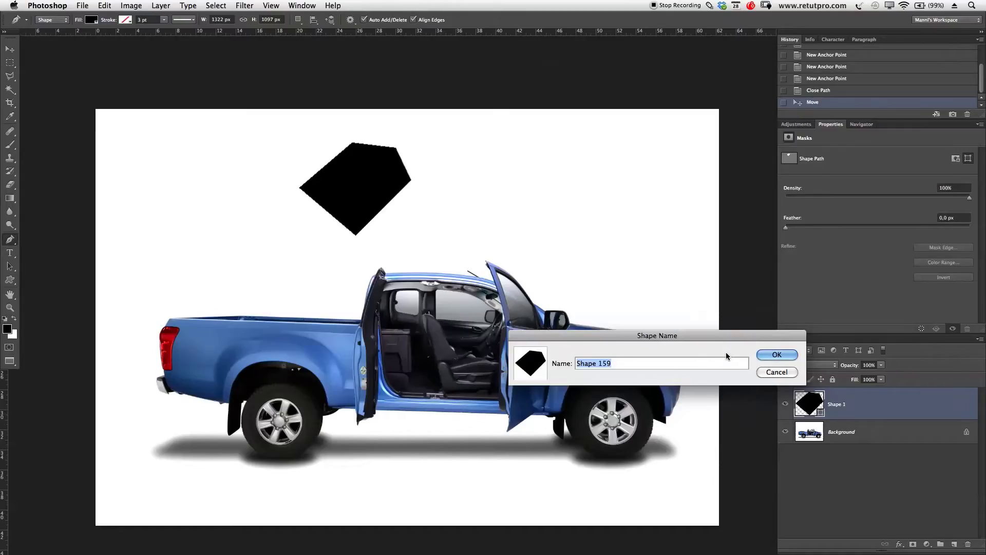
{"action": "left_click", "coordinate": [769, 354]}
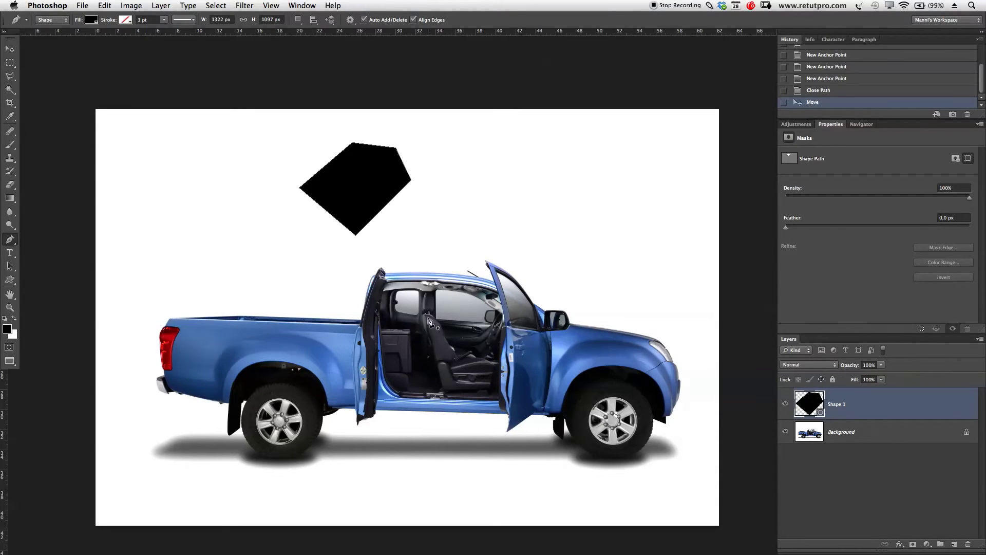
{"action": "left_click", "coordinate": [11, 282]}
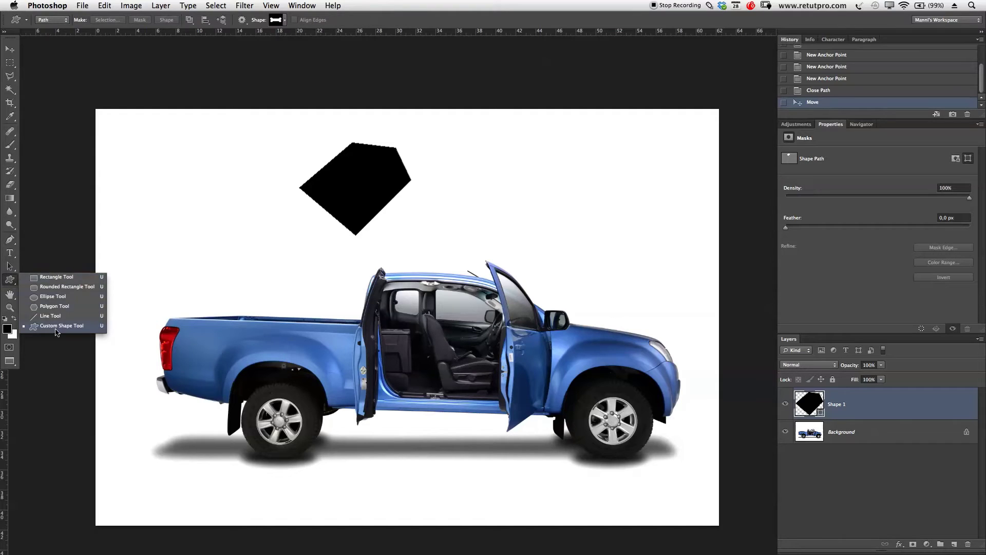
{"action": "left_click", "coordinate": [63, 326]}
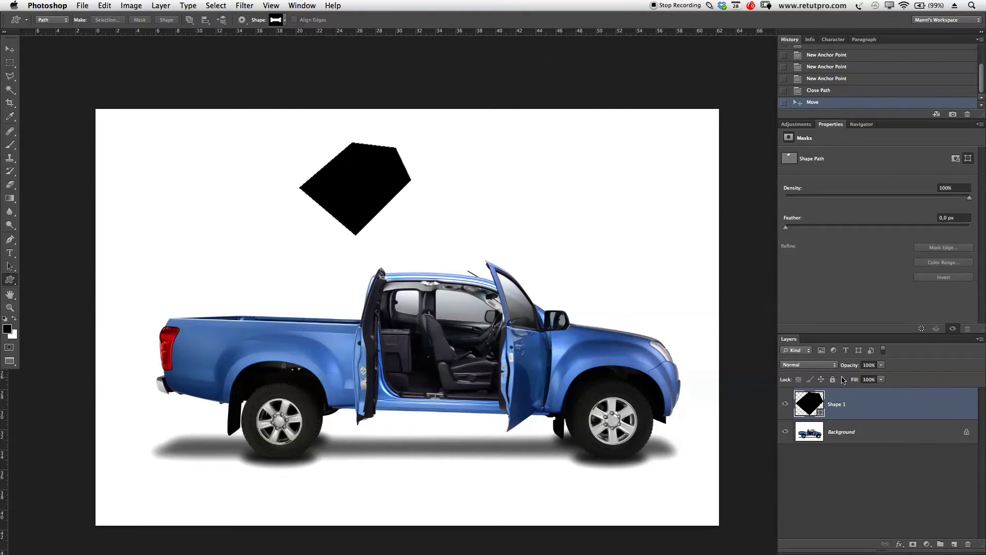
Delete the shape layer above the Background and reactivate the Pen tool
{"action": "key", "text": "Delete"}
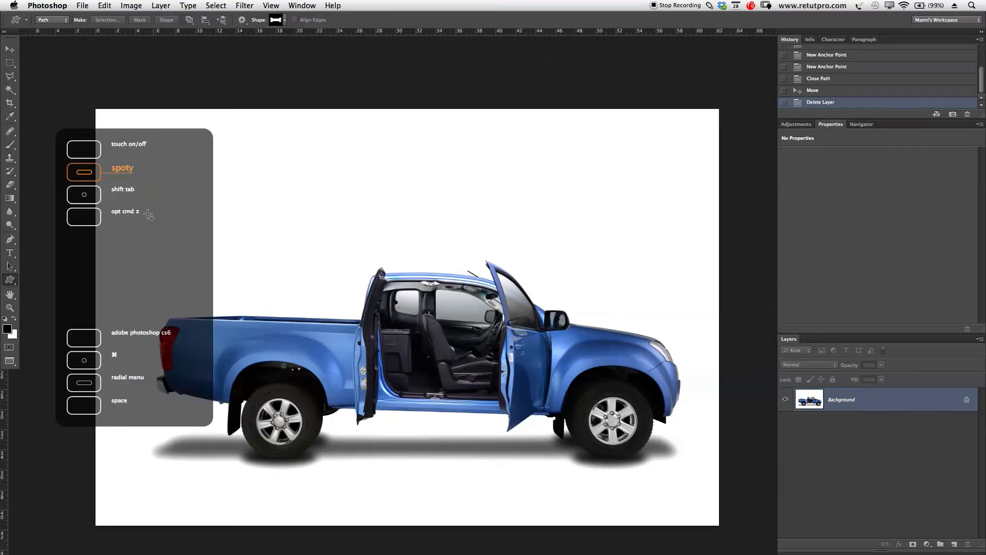
{"action": "key", "text": "p"}
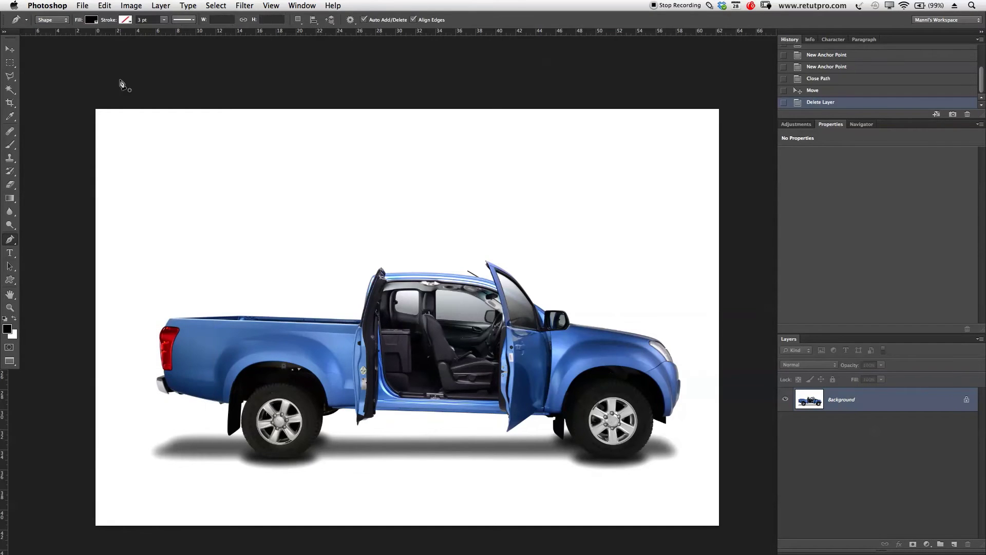
{"action": "key", "text": "ctrl+alt+super+m"}
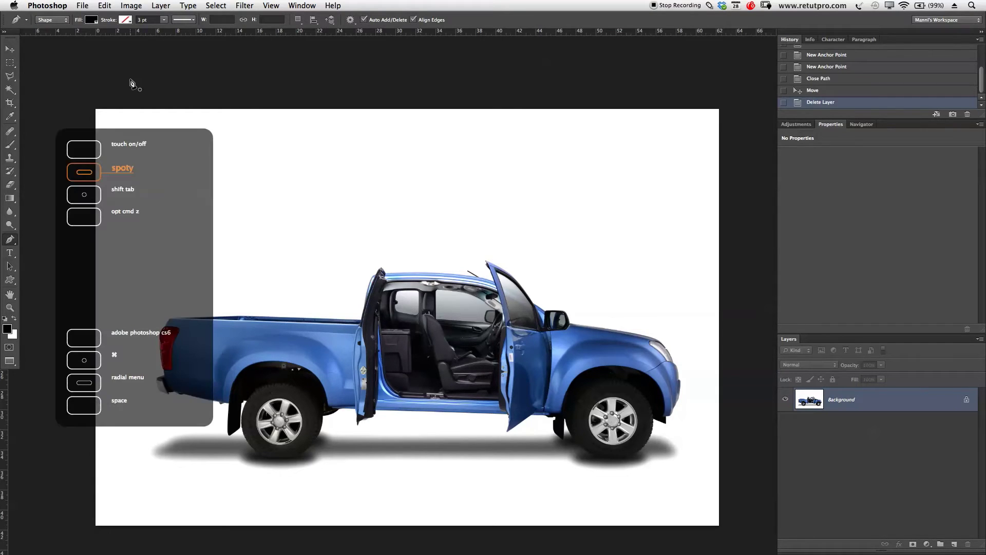
{"action": "key", "text": "ctrl+alt+super+m"}
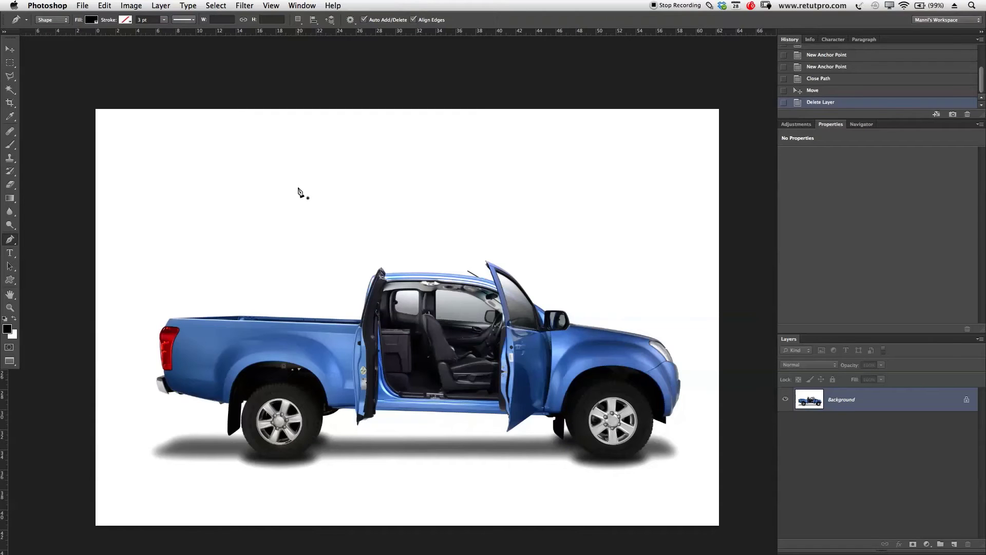
Switch the Pen tool to Path mode and start a path in the white area above the truck bed
{"action": "left_click", "coordinate": [56, 20]}
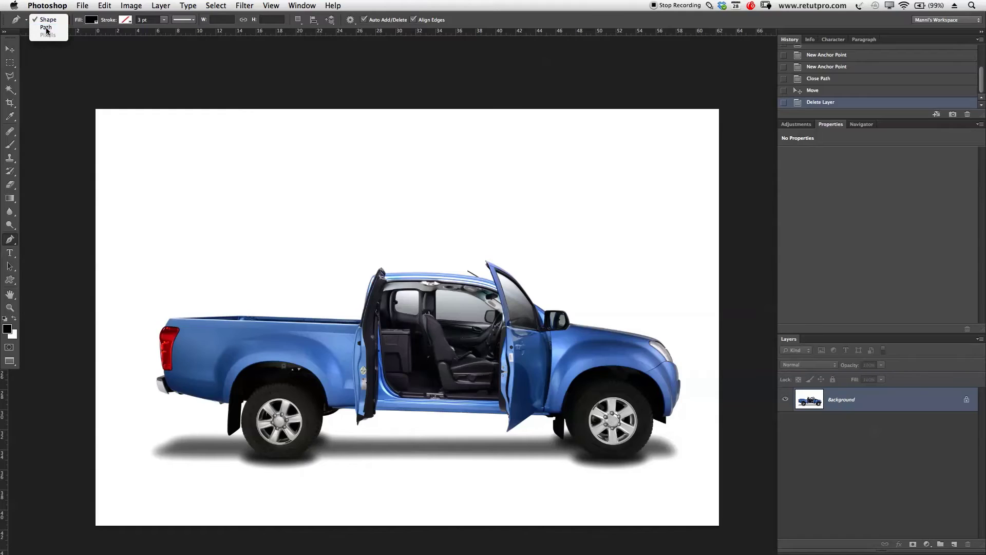
{"action": "left_click", "coordinate": [46, 28]}
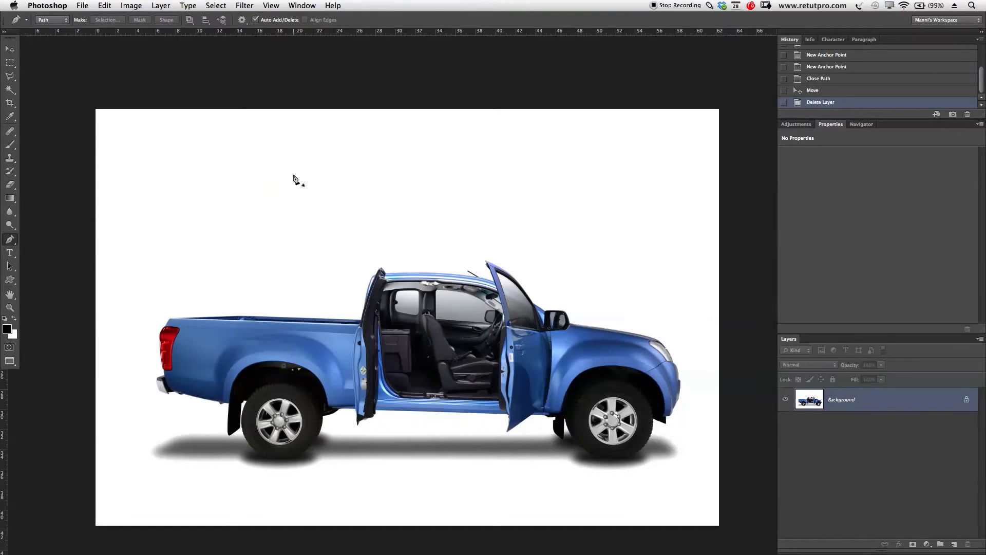
{"action": "left_click", "coordinate": [294, 177]}
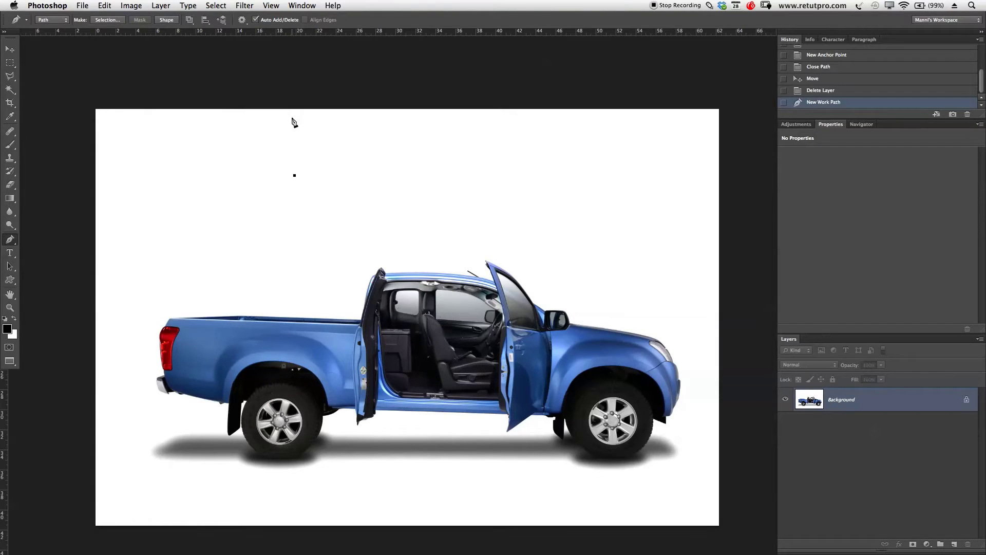
{"action": "left_click", "coordinate": [292, 118]}
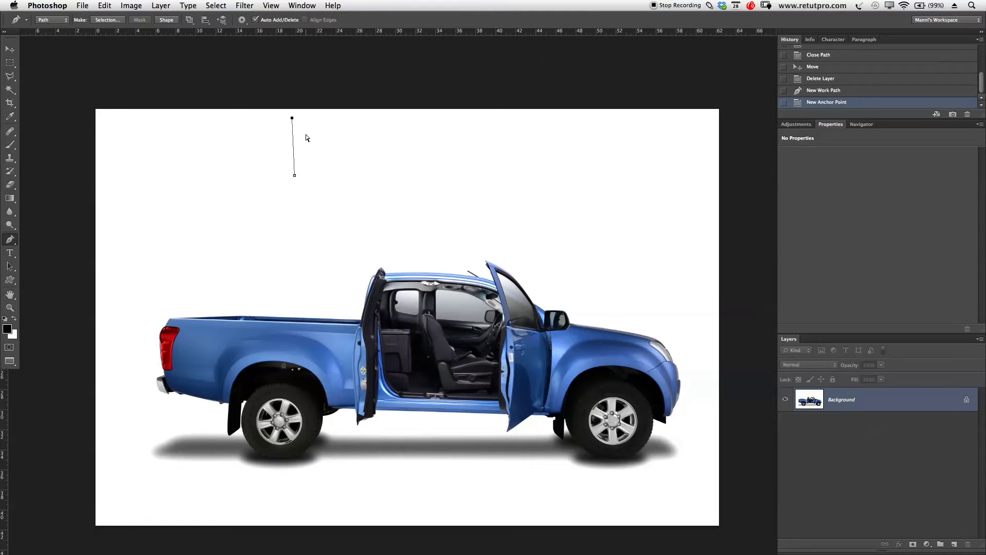
{"action": "key", "text": "ctrl+z"}
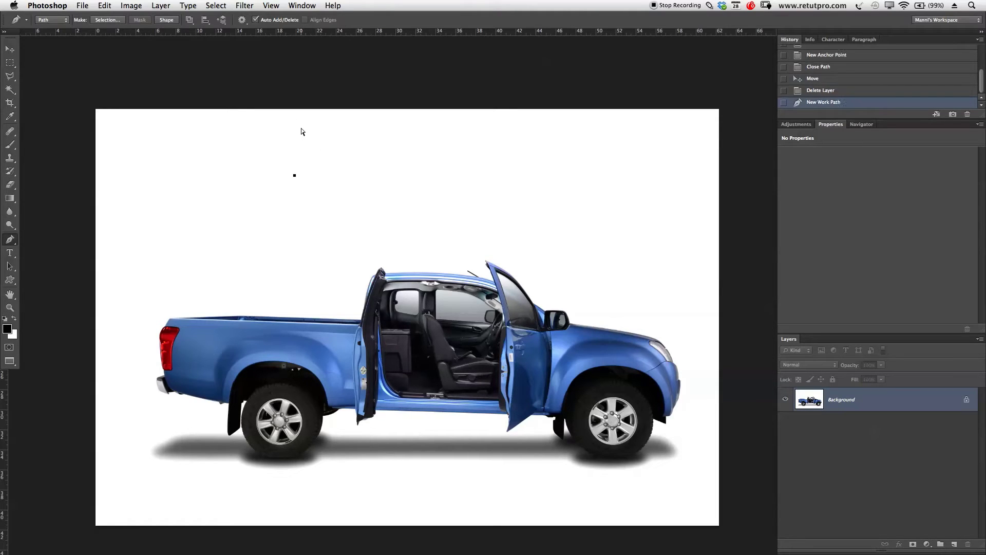
{"action": "left_click", "coordinate": [300, 237]}
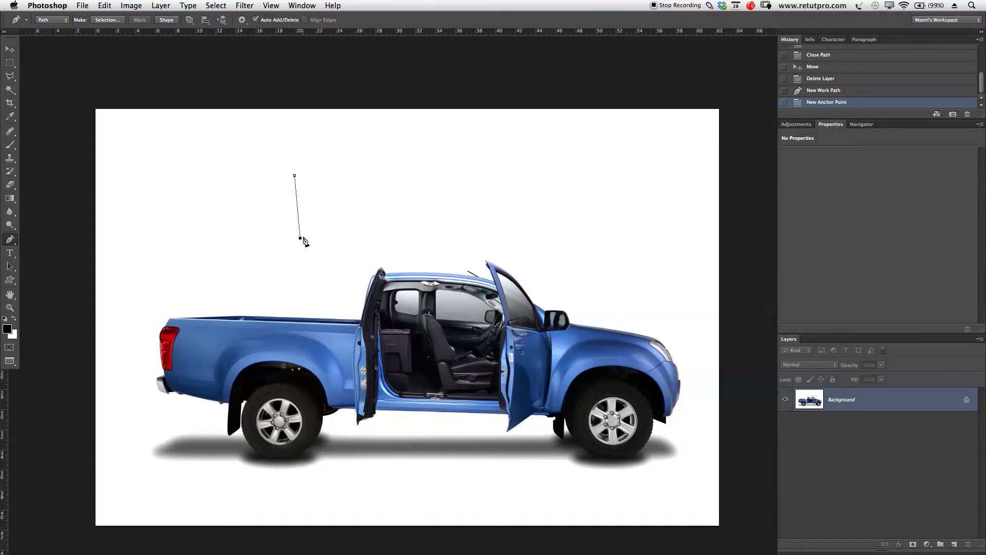
{"action": "key", "text": "ctrl+z"}
Add a curved segment up to the right of the path's lower anchor and adjust its shape with the direction handles
{"action": "left_click", "coordinate": [356, 154]}
{"action": "key", "text": "ctrl+z"}
{"action": "left_click", "coordinate": [361, 190]}
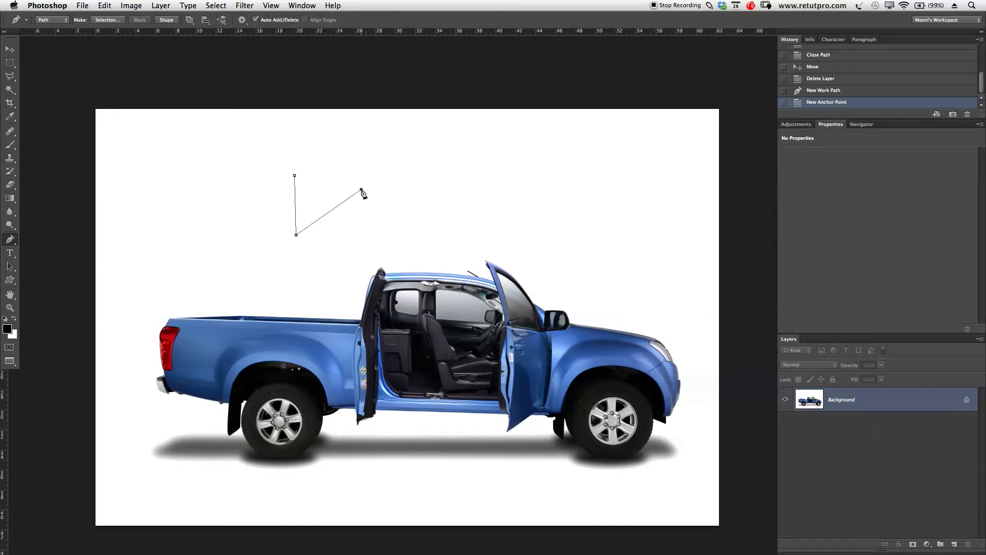
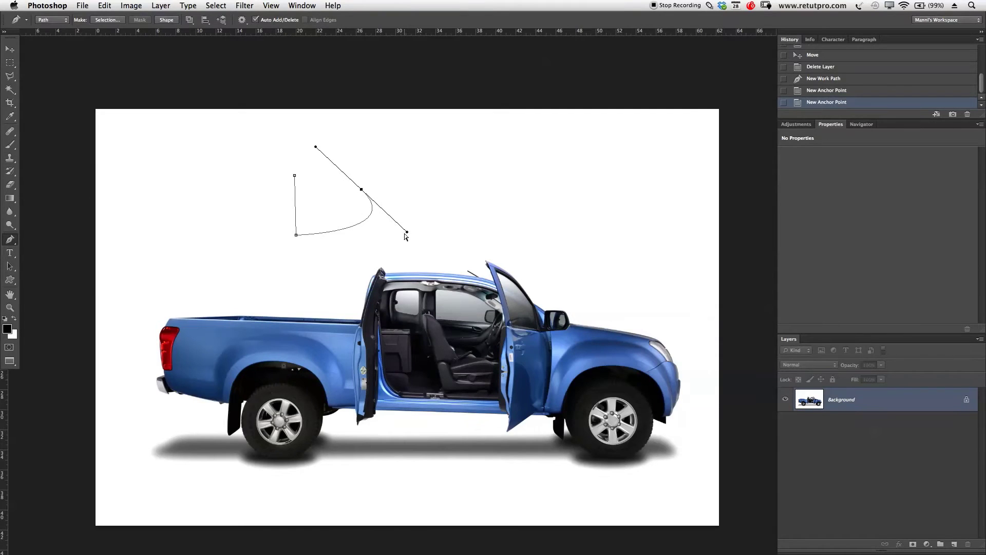
{"action": "left_click_drag", "start_coordinate": [407, 233], "coordinate": [357, 252]}
{"action": "left_click_drag", "start_coordinate": [365, 126], "coordinate": [333, 149]}
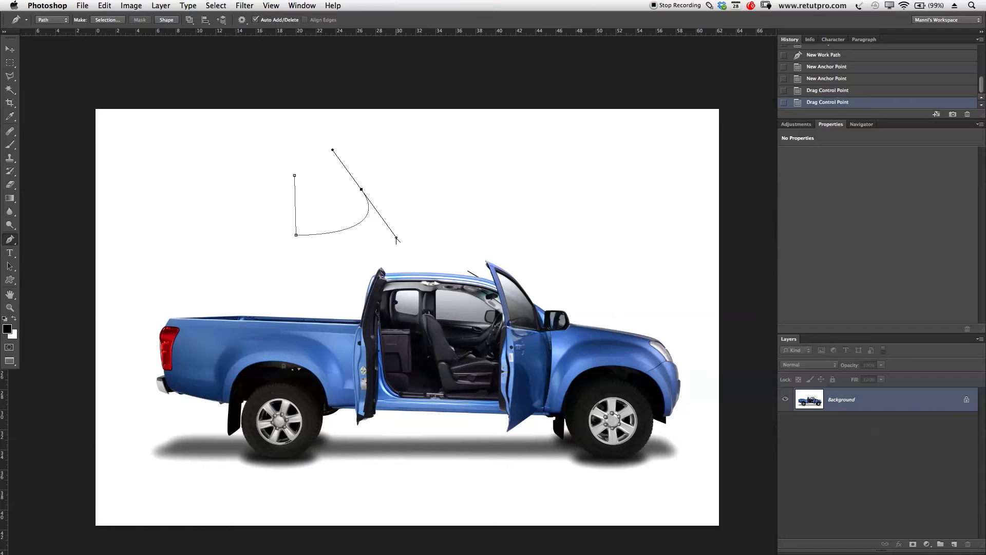
Break the curved anchor's direction handles apart, point one horizontally right, and try a straight segment in that direction
{"action": "mouse_move", "coordinate": [397, 240]}
{"action": "left_mouse_down"}
{"action": "mouse_move", "coordinate": [374, 248]}
{"action": "mouse_move", "coordinate": [390, 229]}
{"action": "mouse_move", "coordinate": [355, 242]}
{"action": "mouse_move", "coordinate": [393, 216]}
{"action": "mouse_move", "coordinate": [359, 242]}
{"action": "mouse_move", "coordinate": [392, 238]}
{"action": "mouse_move", "coordinate": [371, 245]}
{"action": "mouse_move", "coordinate": [379, 241]}
{"action": "left_mouse_up"}
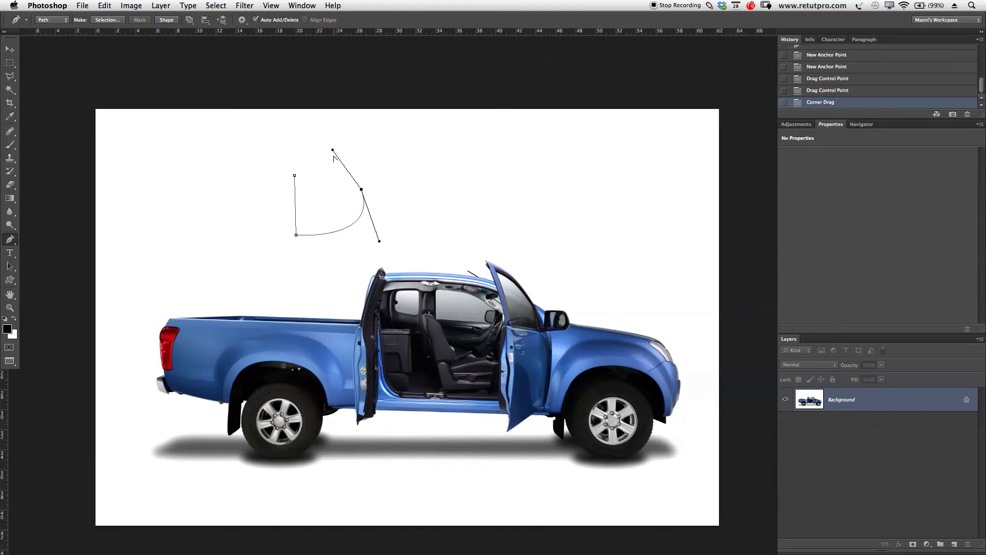
{"action": "left_click_drag", "start_coordinate": [351, 160], "coordinate": [416, 261]}
{"action": "left_click", "coordinate": [412, 272]}
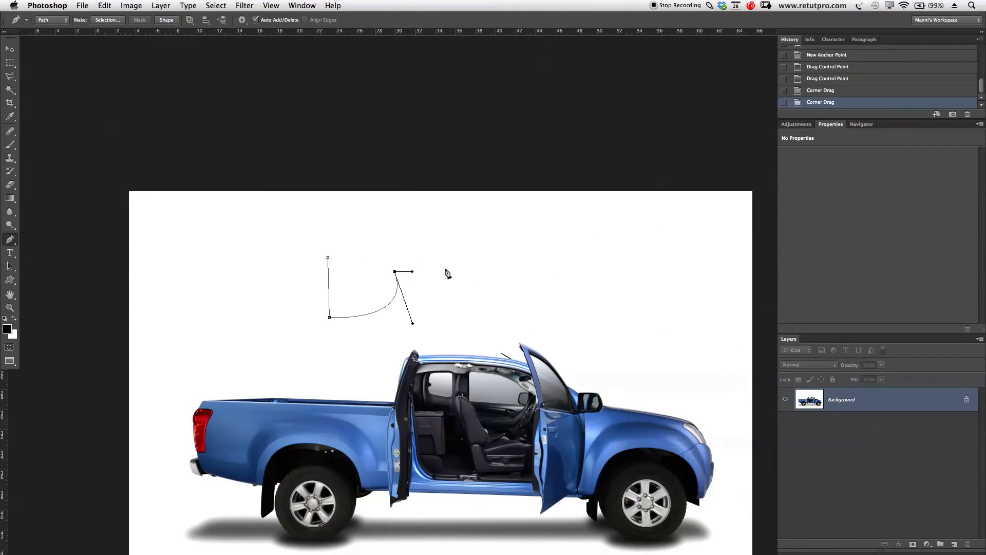
{"action": "left_click", "coordinate": [510, 270]}
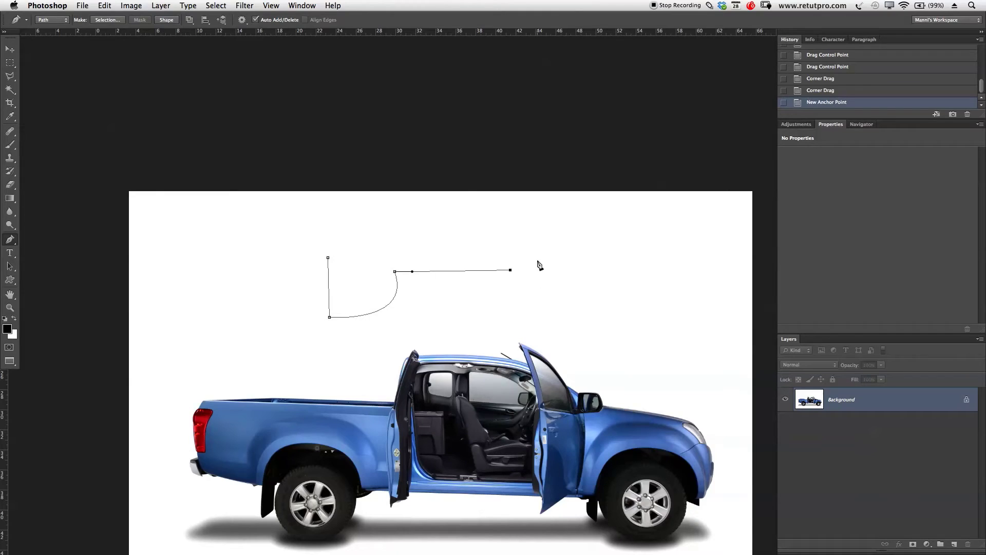
{"action": "key", "text": "super+z"}
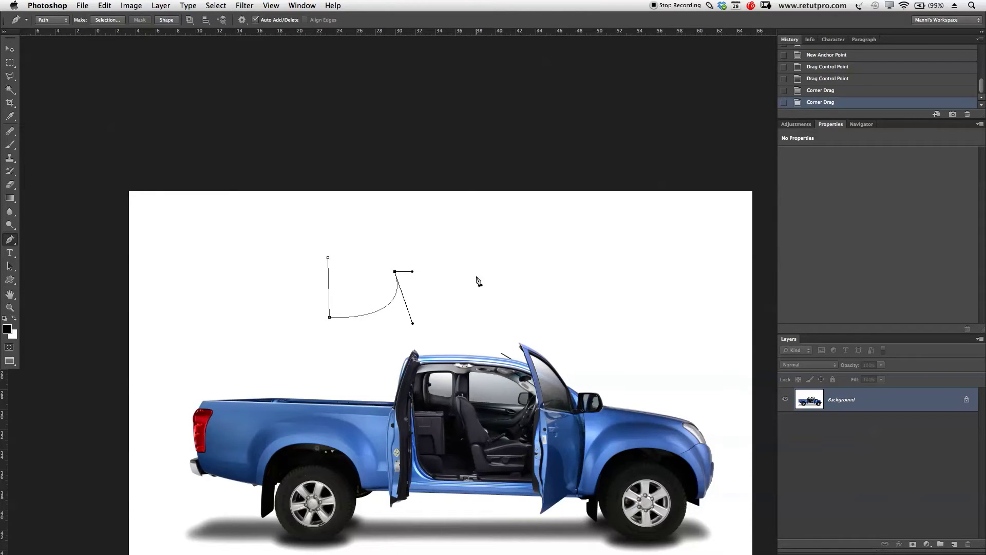
Turn the curved anchor's handle left, close the path through two more anchors to its start point, and delete it
{"action": "left_click_drag", "start_coordinate": [408, 262], "coordinate": [376, 241]}
{"action": "left_click", "coordinate": [381, 271], "text": "alt"}
{"action": "left_click", "coordinate": [339, 273]}
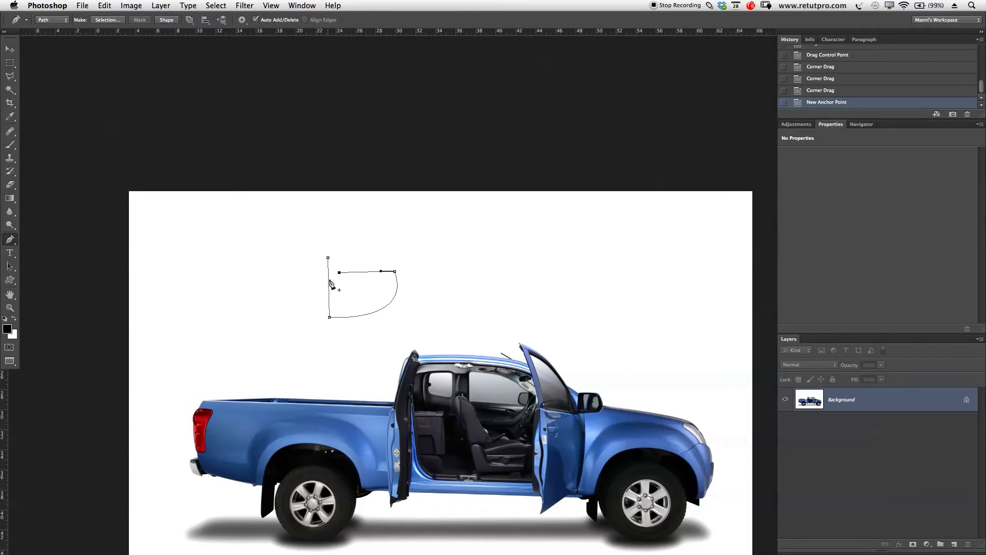
{"action": "left_click", "coordinate": [337, 257]}
{"action": "left_click", "coordinate": [327, 257]}
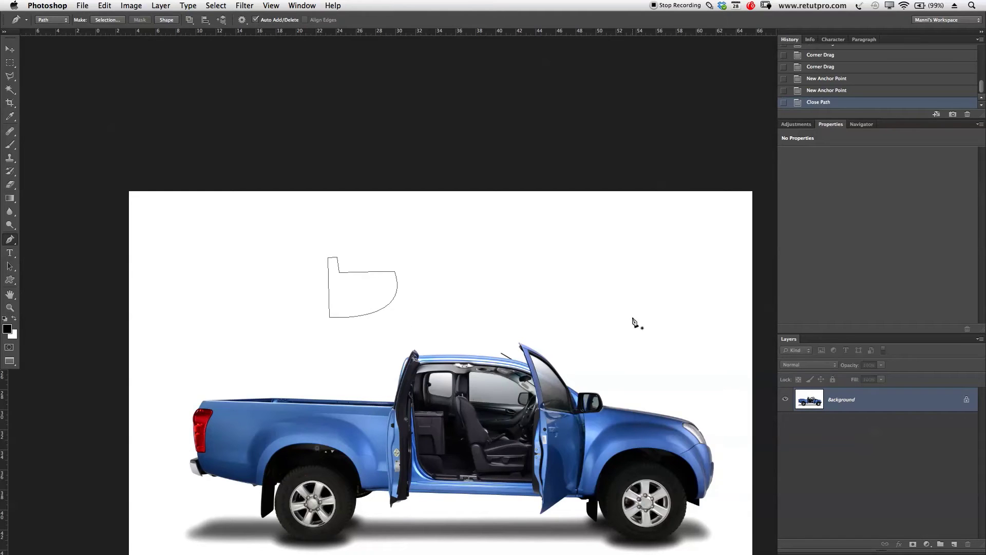
{"action": "key", "text": "BackSpace"}
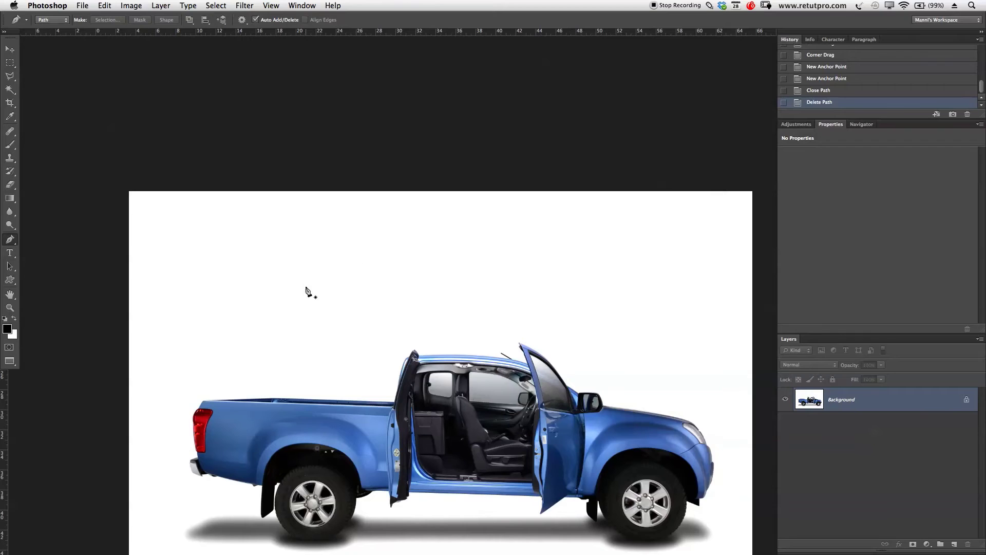
Draw a long wavy open path above the truck, looping from straight upper segments through curves back toward its start point
{"action": "left_click", "coordinate": [284, 252]}
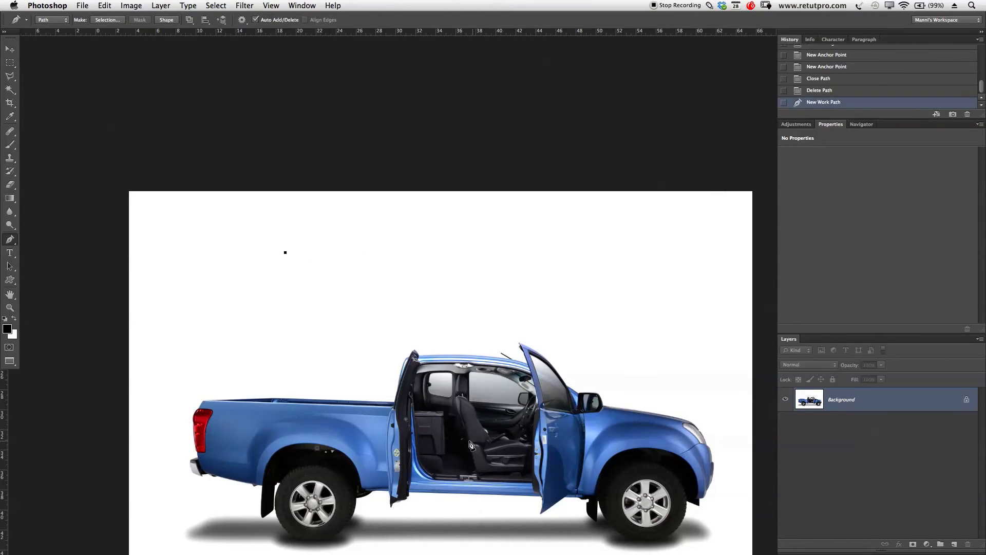
{"action": "left_click", "coordinate": [344, 253]}
{"action": "left_click", "coordinate": [426, 241]}
{"action": "left_click_drag", "start_coordinate": [482, 238], "coordinate": [582, 238]}
{"action": "left_click_drag", "start_coordinate": [606, 243], "coordinate": [606, 250]}
{"action": "left_click_drag", "start_coordinate": [584, 311], "coordinate": [434, 301]}
{"action": "left_click", "coordinate": [404, 303]}
{"action": "left_click_drag", "start_coordinate": [355, 289], "coordinate": [295, 299]}
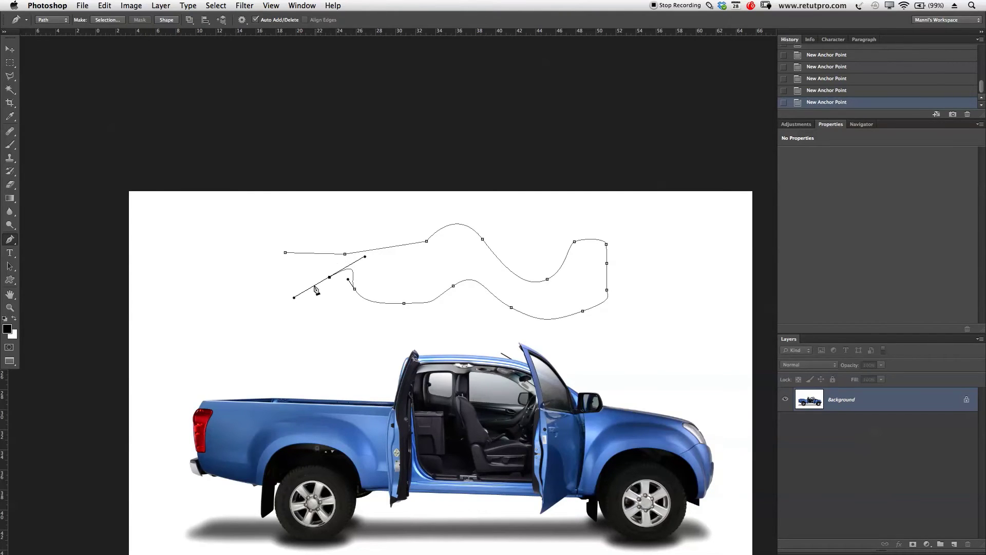
{"action": "left_click_drag", "start_coordinate": [279, 264], "coordinate": [286, 260]}
Reshape the path's right end by raising and widening its upper curve and pulling the lower side anchor outward
{"action": "left_click_drag", "start_coordinate": [575, 245], "coordinate": [525, 226]}
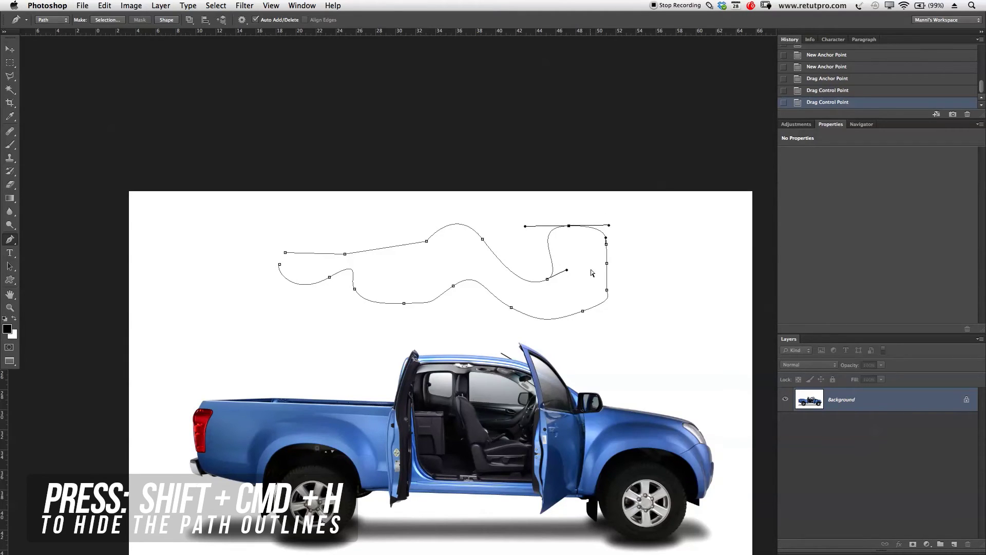
{"action": "mouse_move", "coordinate": [606, 292]}
{"action": "left_mouse_down"}
{"action": "mouse_move", "coordinate": [621, 287]}
{"action": "mouse_move", "coordinate": [619, 273]}
{"action": "mouse_move", "coordinate": [624, 296]}
{"action": "left_mouse_up"}
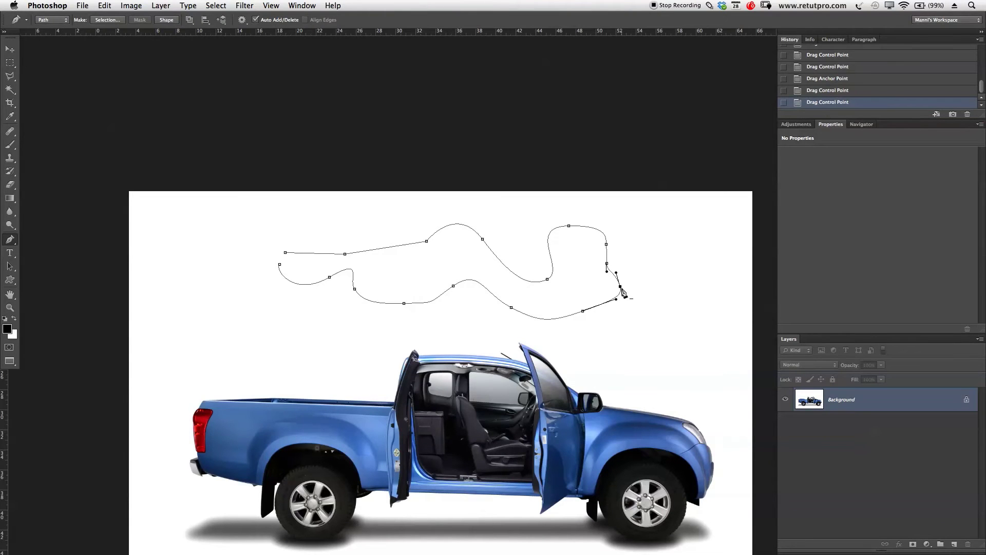
Break the path open beside its lower right anchor and rejoin the two loose ends with a curved segment
{"action": "left_click", "coordinate": [621, 290]}
{"action": "key", "text": "BackSpace"}
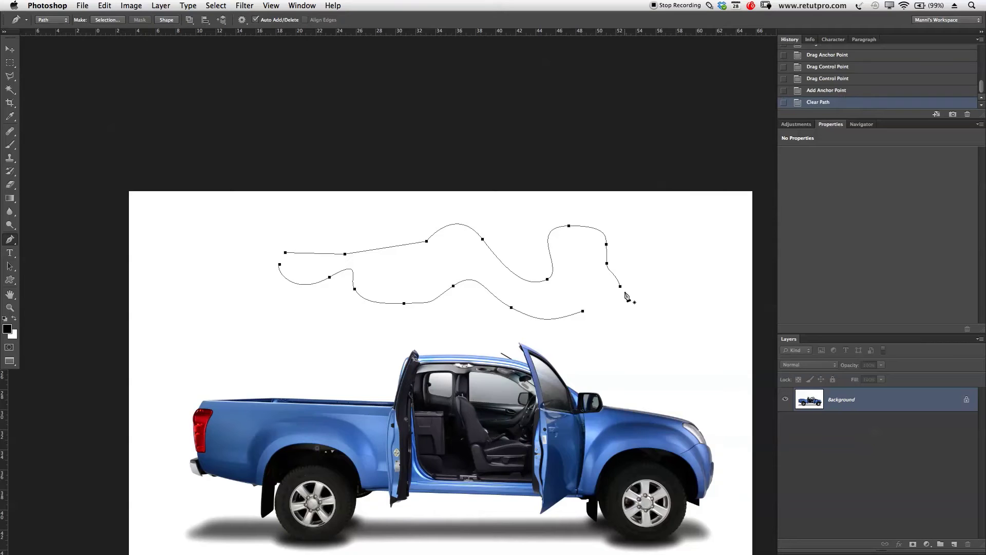
{"action": "left_click", "coordinate": [583, 311]}
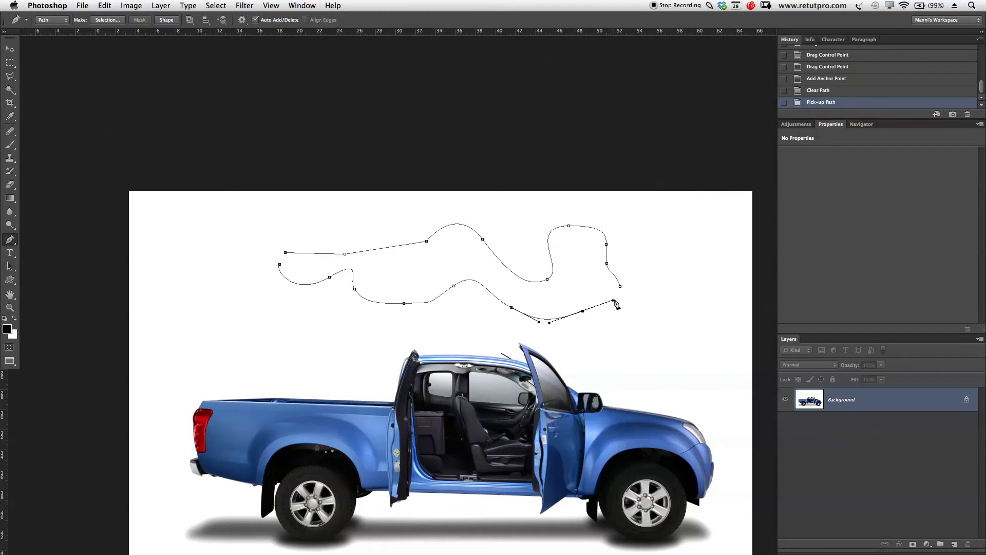
{"action": "left_click", "coordinate": [620, 286]}
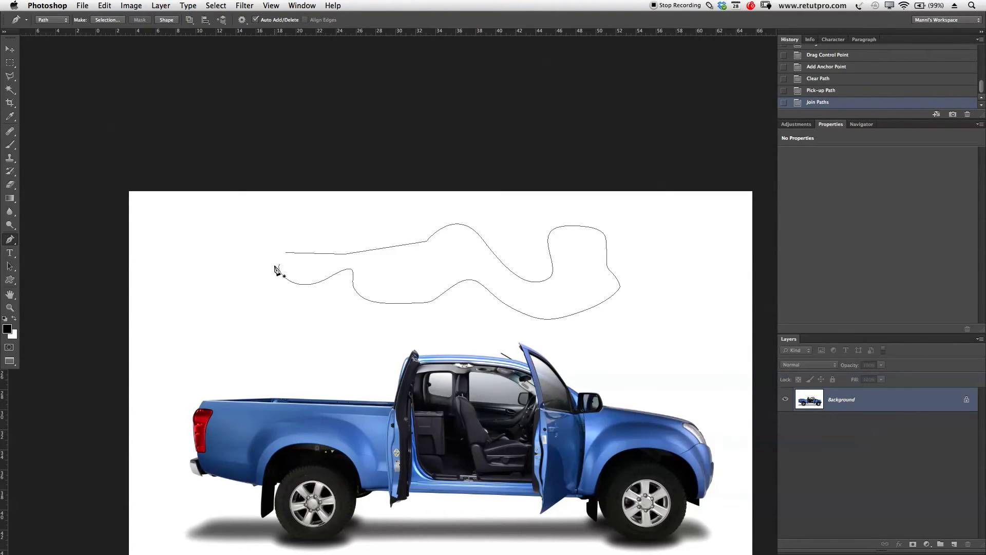
Close the wavy path by connecting its two open endpoints at the left end
{"action": "left_click", "coordinate": [278, 269]}
{"action": "left_click", "coordinate": [279, 264]}
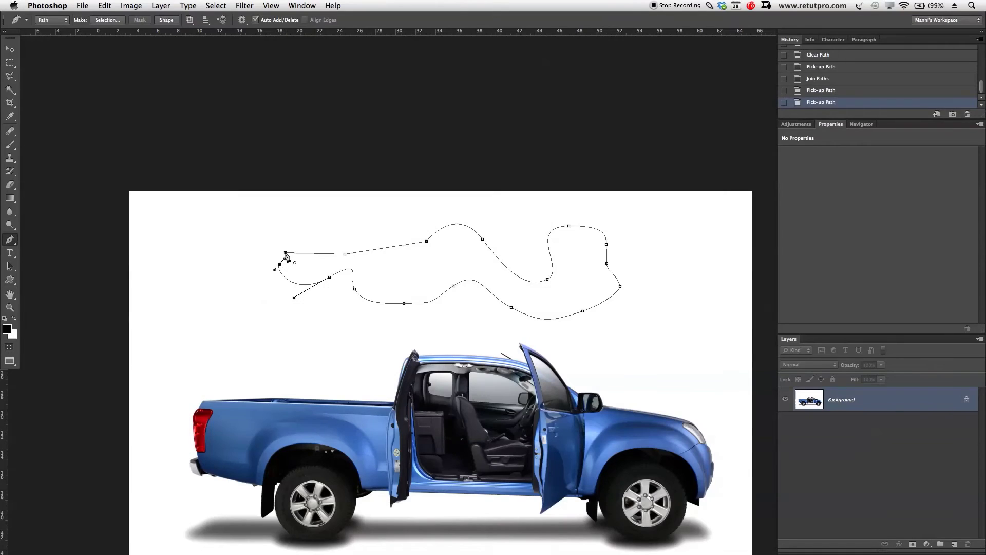
{"action": "left_click", "coordinate": [285, 253]}
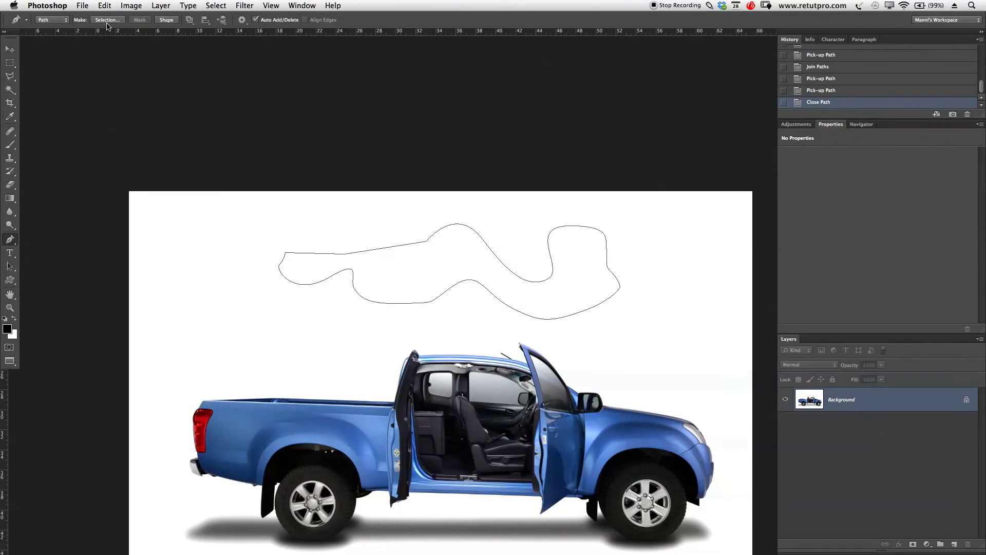
Convert the closed path into a new anti-aliased selection with a 0-pixel feather radius and deselect it
{"action": "left_click", "coordinate": [108, 20]}
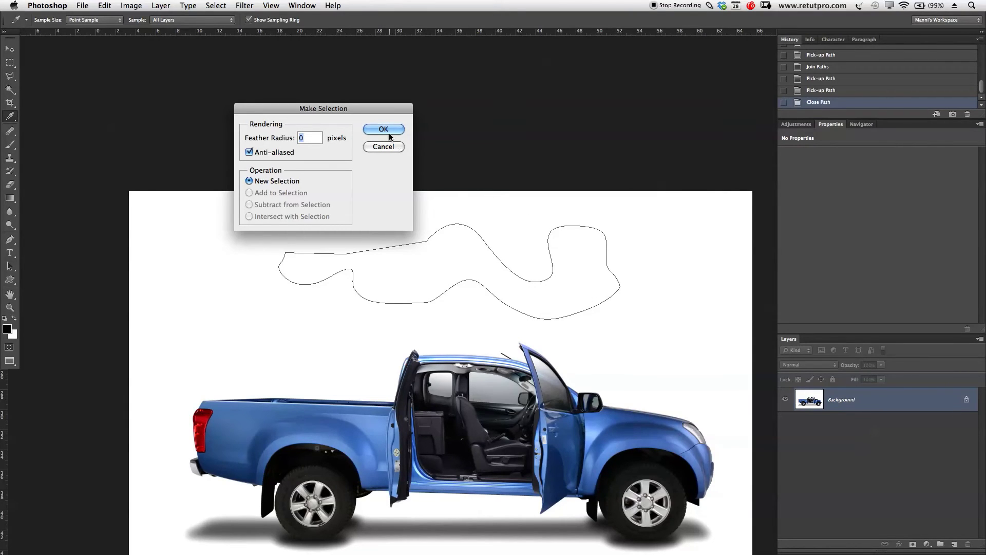
{"action": "left_click", "coordinate": [390, 130]}
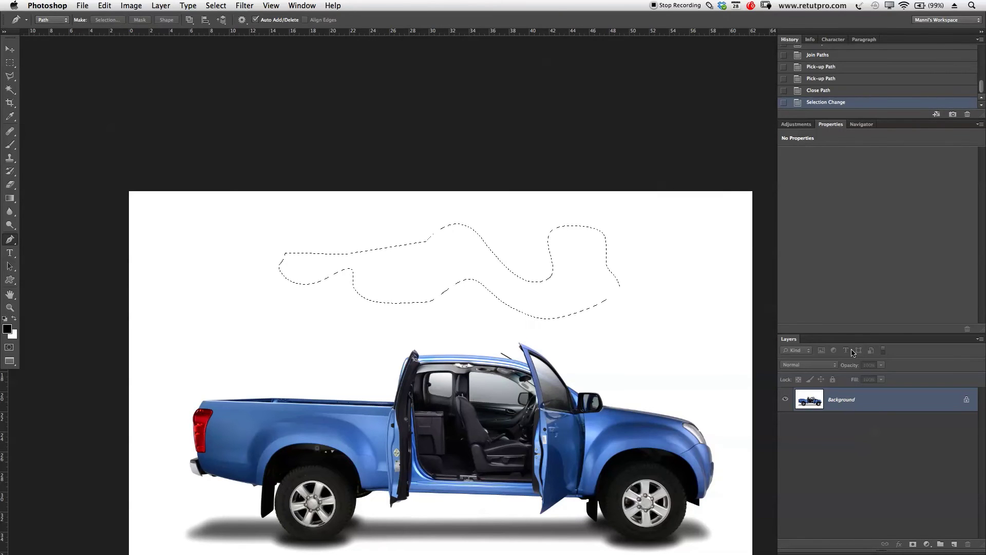
{"action": "key", "text": "super+d"}
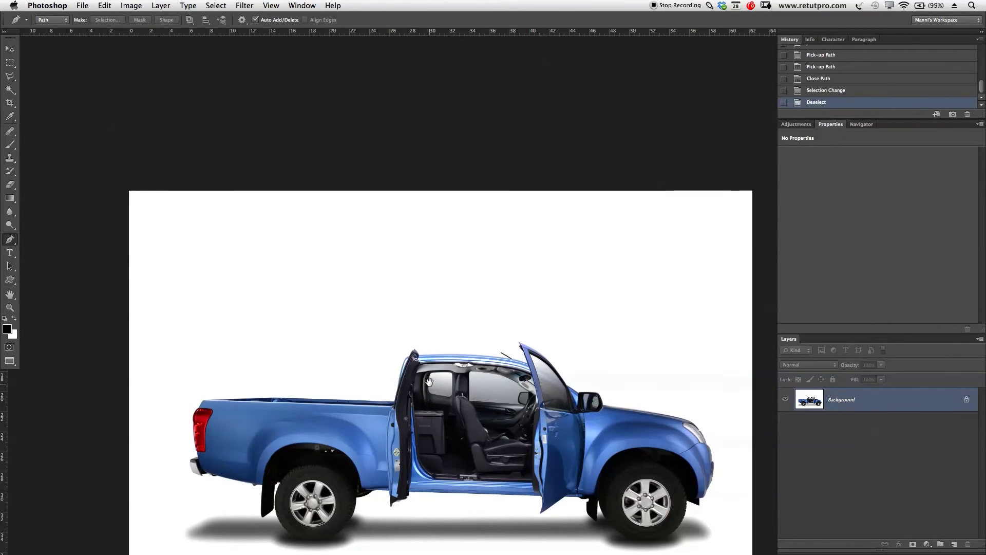
Start a new path at the upper left corner of the cab's rear window and trace its left edge down to the latch
{"action": "left_click_drag", "start_coordinate": [429, 384], "coordinate": [432, 333]}
{"action": "key", "text": "z"}
{"action": "left_click", "coordinate": [476, 325]}
{"action": "left_click", "coordinate": [478, 325]}
{"action": "left_click", "coordinate": [427, 329]}
{"action": "left_click", "coordinate": [409, 351]}
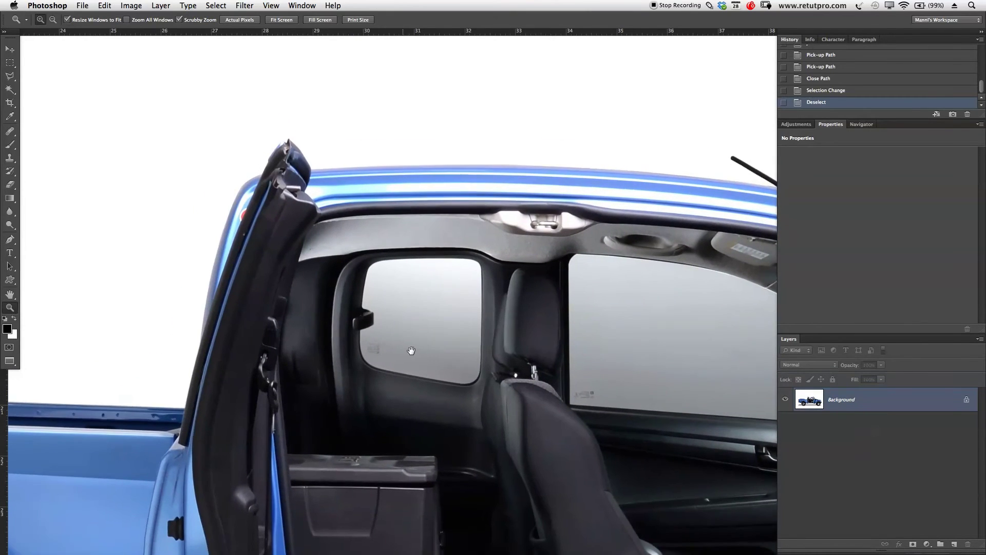
{"action": "left_click", "coordinate": [411, 350]}
{"action": "left_click", "coordinate": [428, 340]}
{"action": "left_click", "coordinate": [445, 334]}
{"action": "key", "text": "p"}
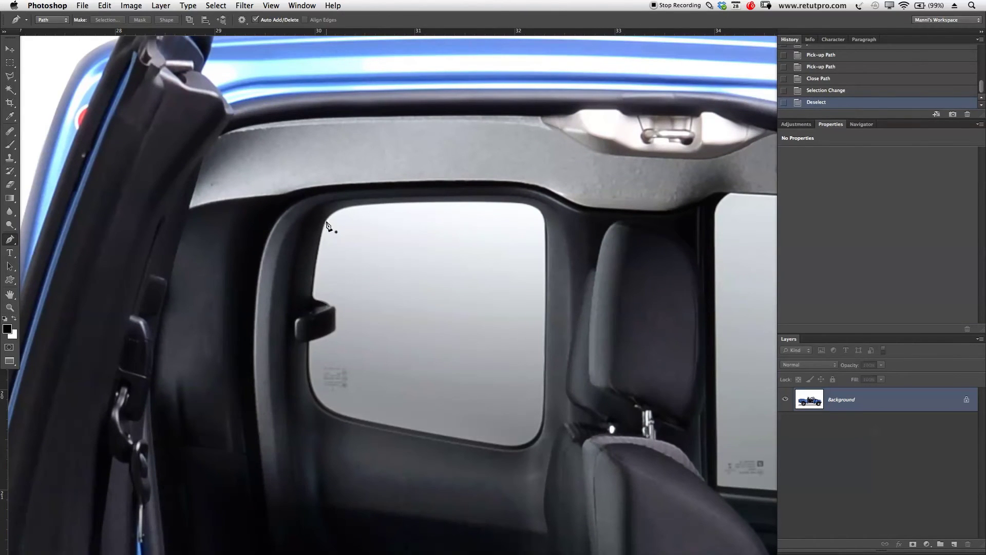
{"action": "key", "text": "z"}
{"action": "left_click_drag", "start_coordinate": [326, 216], "coordinate": [353, 240]}
{"action": "key", "text": "p"}
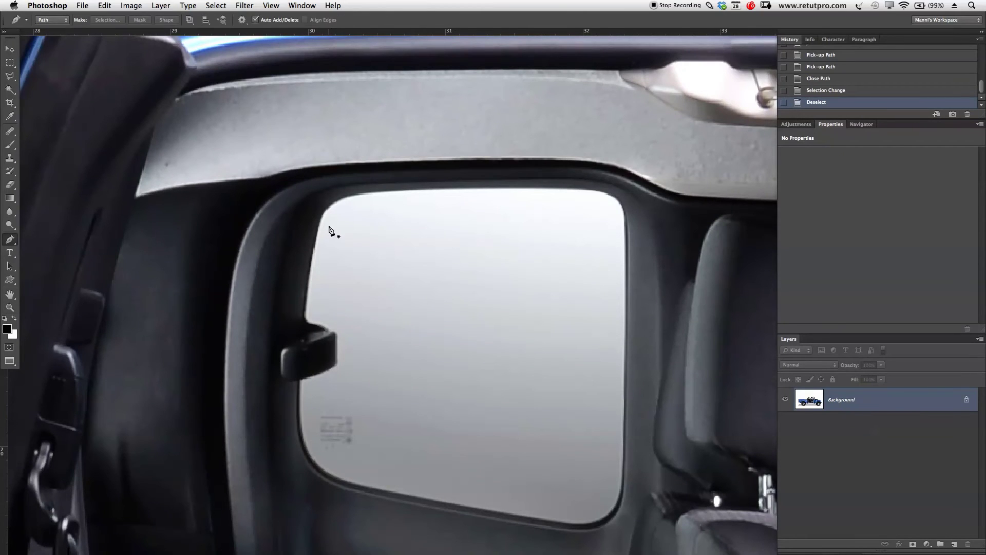
{"action": "left_click", "coordinate": [323, 214]}
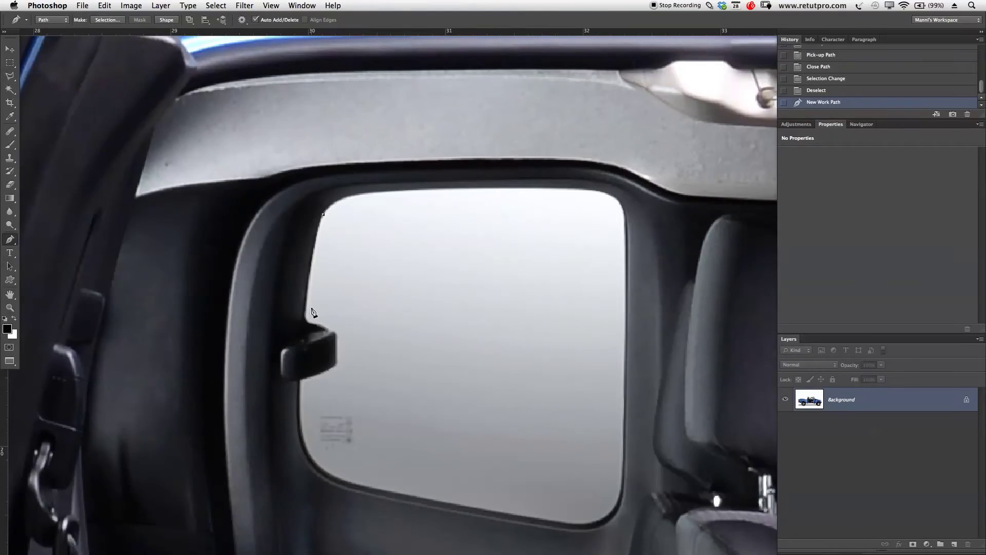
{"action": "left_click_drag", "start_coordinate": [307, 294], "coordinate": [304, 344]}
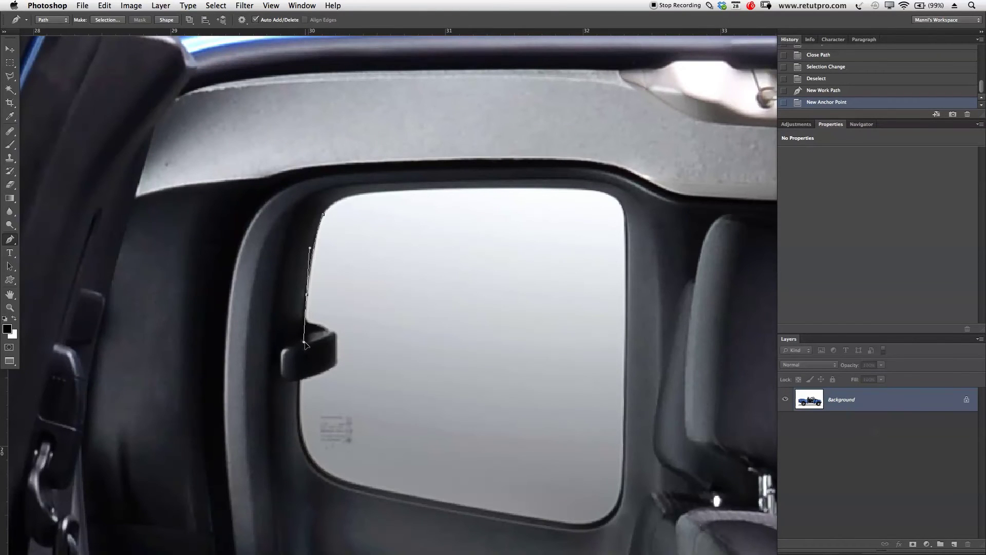
{"action": "left_click", "coordinate": [306, 306]}
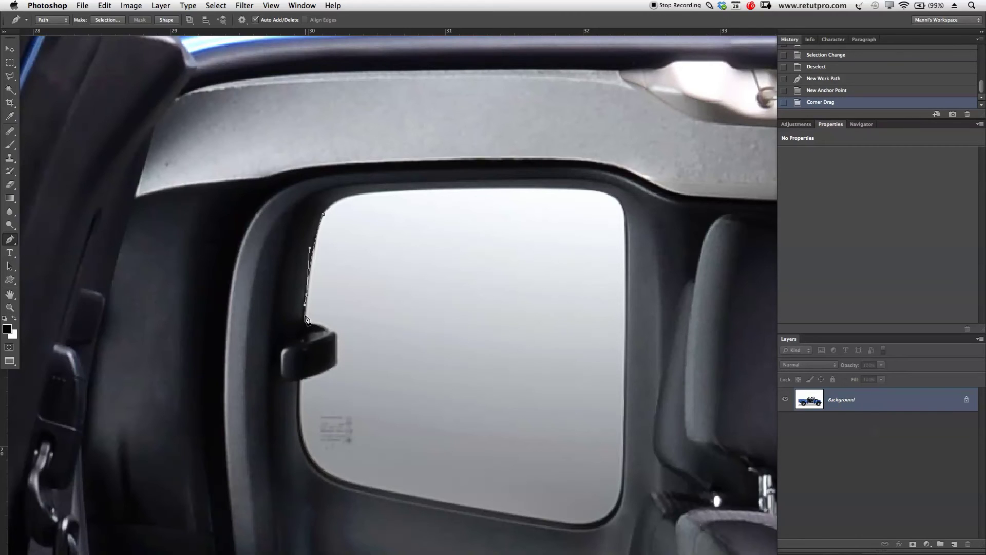
{"action": "left_click", "coordinate": [305, 316]}
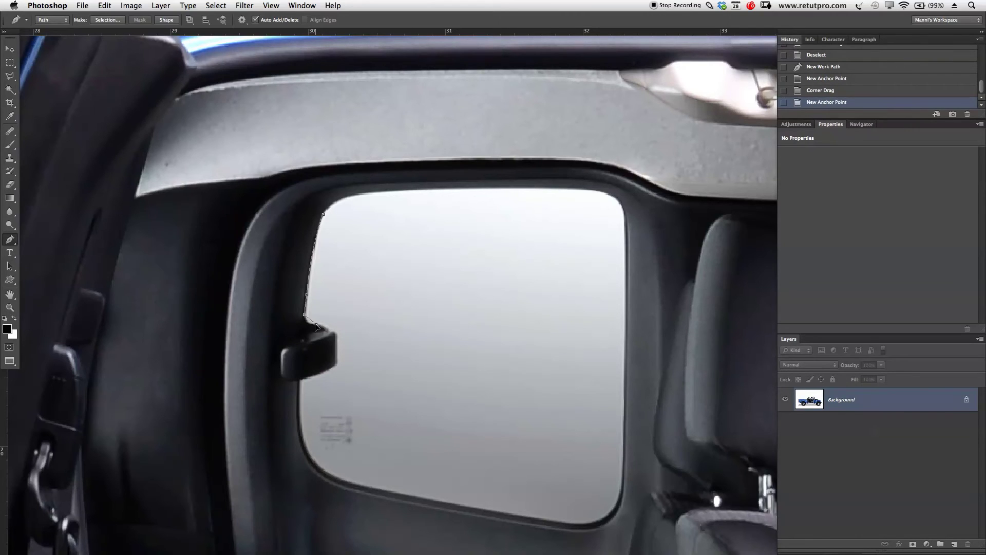
Continue the path around the window latch with closely spaced anchor points, following its outline back towards the glass edge
{"action": "left_click_drag", "start_coordinate": [329, 325], "coordinate": [331, 333]}
{"action": "left_click", "coordinate": [332, 334]}
{"action": "left_click", "coordinate": [337, 353]}
{"action": "left_click", "coordinate": [337, 364]}
{"action": "left_click", "coordinate": [328, 372]}
{"action": "left_click", "coordinate": [315, 377]}
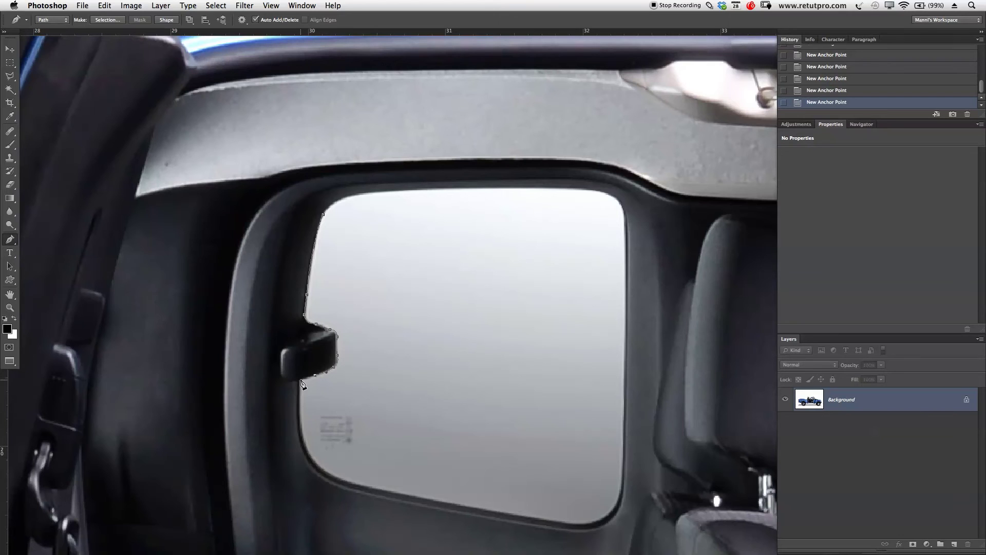
Trace the window's left edge below the latch, round the lower left corner and follow the bottom edge
{"action": "left_click", "coordinate": [299, 396]}
{"action": "left_click", "coordinate": [300, 426]}
{"action": "mouse_move", "coordinate": [400, 491]}
{"action": "left_mouse_down"}
{"action": "mouse_move", "coordinate": [417, 493]}
{"action": "mouse_move", "coordinate": [403, 491]}
{"action": "left_mouse_up"}
{"action": "left_click", "coordinate": [454, 504]}
{"action": "left_click", "coordinate": [526, 517]}
{"action": "left_click", "coordinate": [571, 524]}
Trace the window's lower right corner, right edge and upper right corner, curving the path onto the top edge
{"action": "left_click_drag", "start_coordinate": [624, 403], "coordinate": [616, 412]}
{"action": "left_click_drag", "start_coordinate": [617, 411], "coordinate": [622, 418]}
{"action": "left_click", "coordinate": [624, 337]}
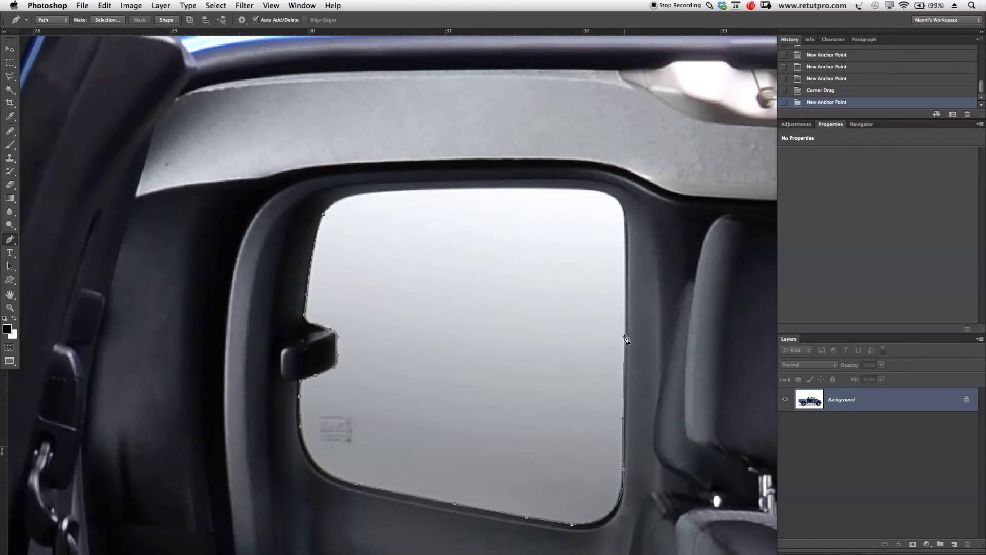
{"action": "left_click", "coordinate": [626, 249]}
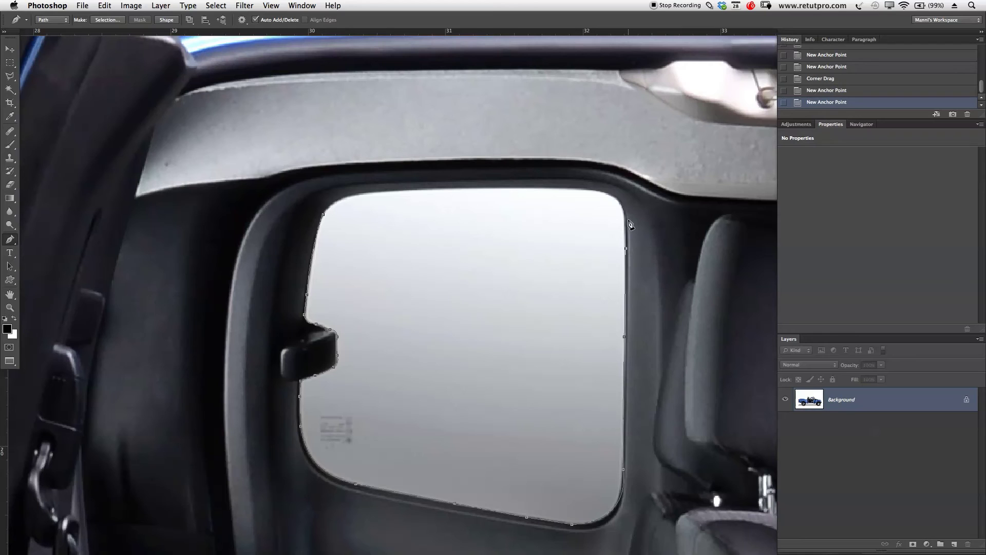
{"action": "left_click", "coordinate": [625, 221]}
{"action": "left_click_drag", "start_coordinate": [587, 189], "coordinate": [545, 187]}
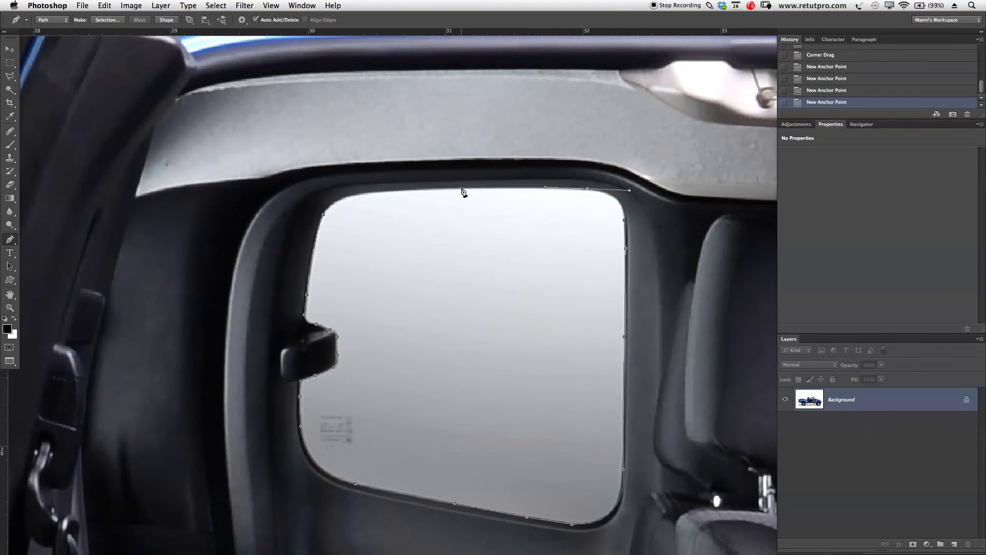
Trace the window's top edge leftwards and close the path with a curve at its starting anchor
{"action": "left_click", "coordinate": [461, 189]}
{"action": "left_click", "coordinate": [400, 189]}
{"action": "left_click", "coordinate": [360, 194]}
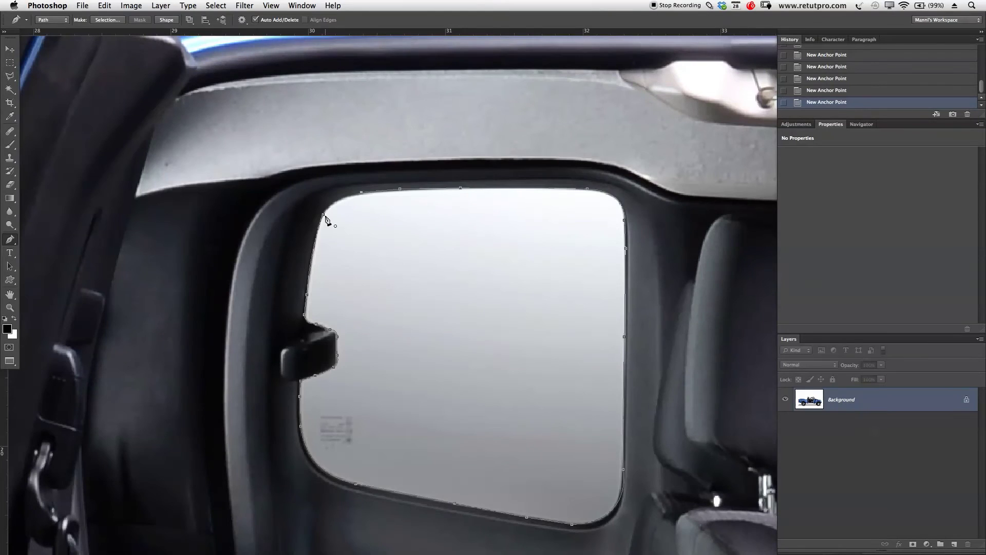
{"action": "left_click", "coordinate": [323, 214]}
{"action": "mouse_move", "coordinate": [324, 217]}
{"action": "left_mouse_down"}
{"action": "mouse_move", "coordinate": [307, 239]}
{"action": "mouse_move", "coordinate": [317, 234]}
{"action": "left_mouse_up"}
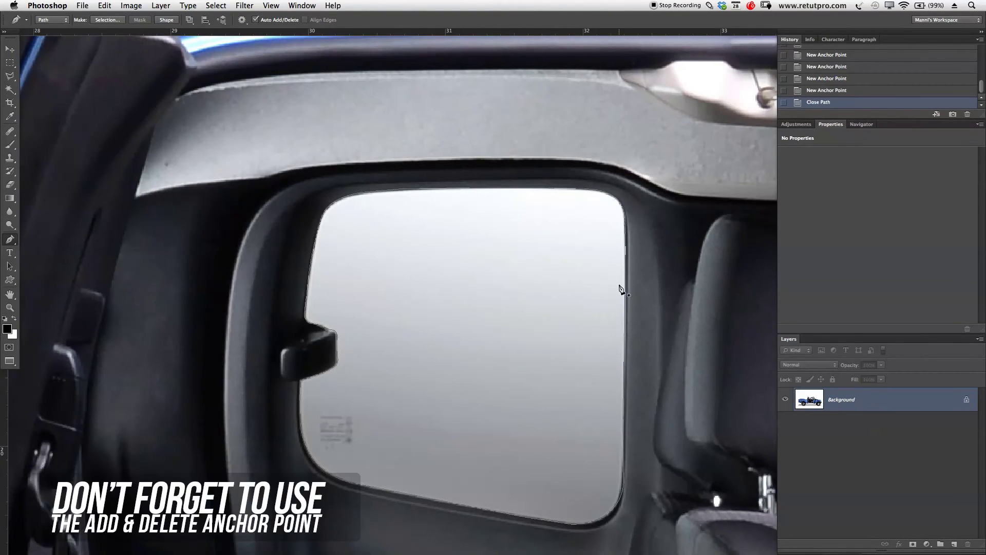
Convert the closed window path into a new anti-aliased selection with a feather radius of 0 pixels
{"action": "key", "text": "z"}
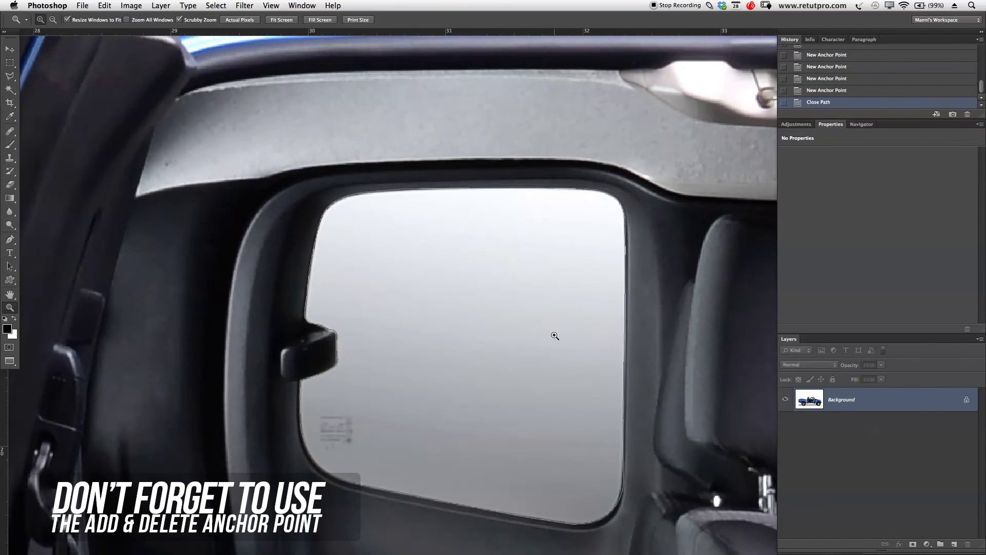
{"action": "left_click_drag", "start_coordinate": [553, 328], "coordinate": [524, 341]}
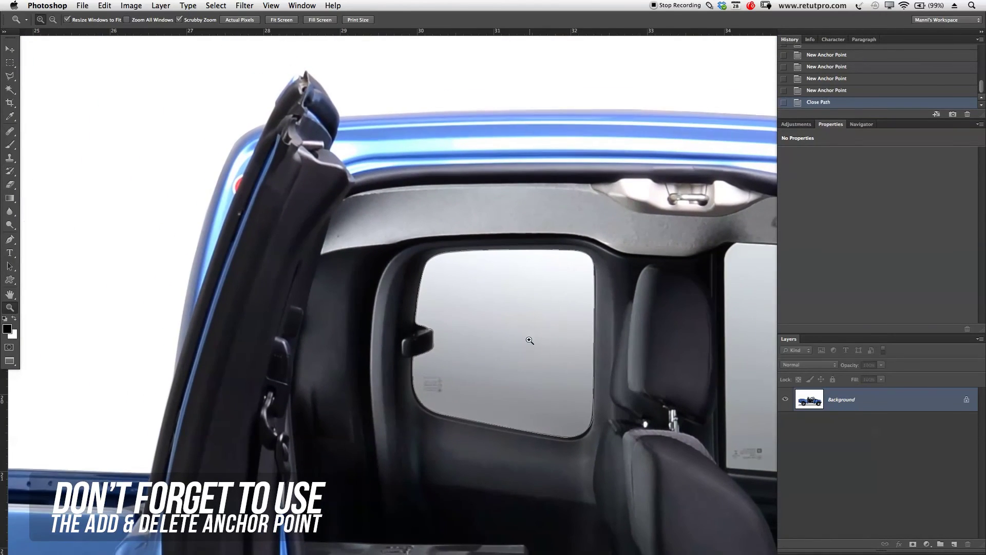
{"action": "scroll", "coordinate": [526, 347], "scroll_direction": "down", "scroll_amount": 3}
{"action": "left_click_drag", "start_coordinate": [487, 256], "coordinate": [463, 275]}
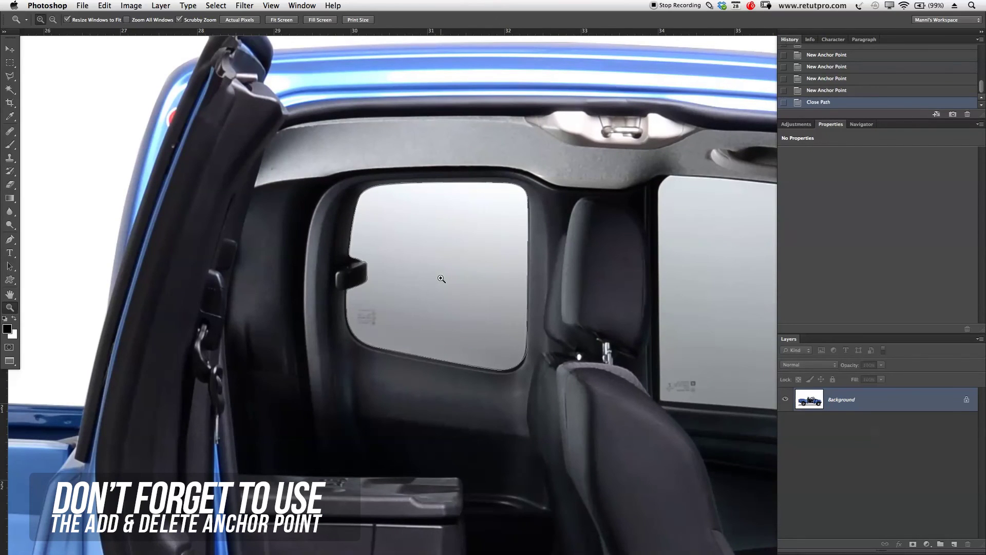
{"action": "key", "text": "p"}
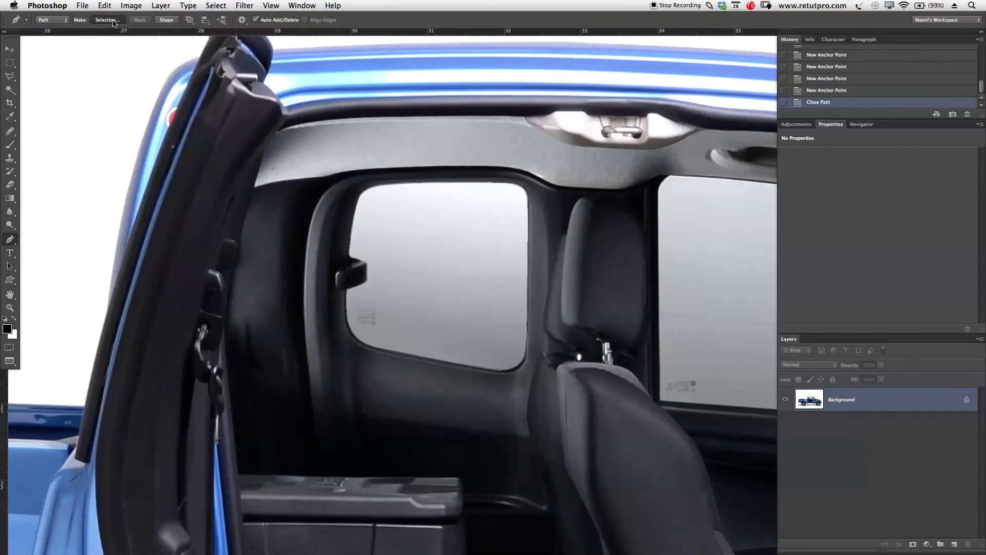
{"action": "left_click", "coordinate": [114, 20]}
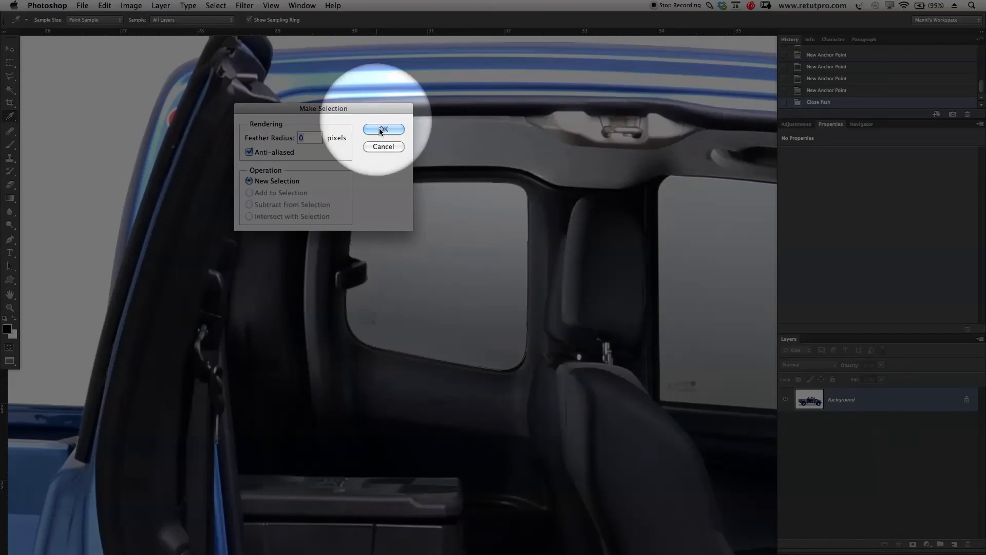
{"action": "left_click", "coordinate": [380, 128]}
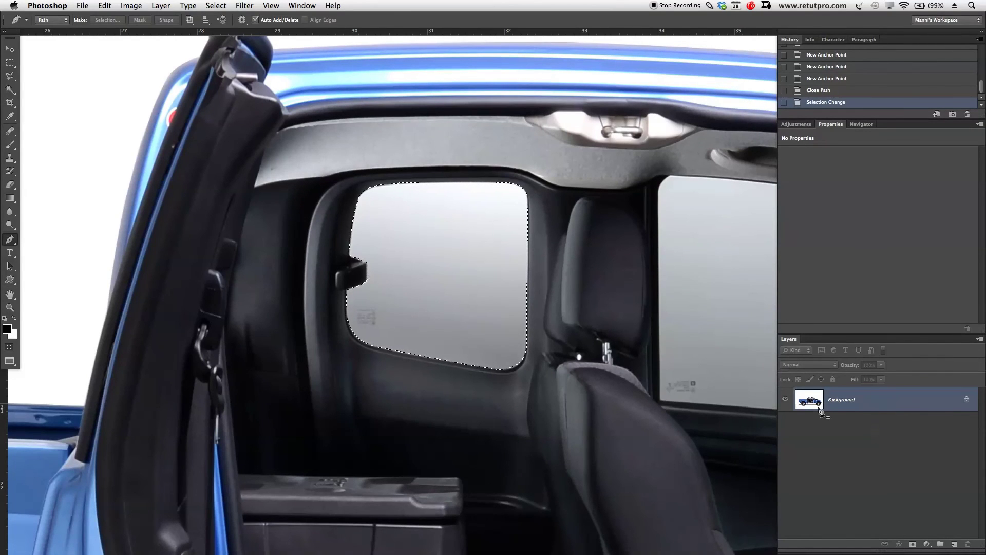
Fill the window selection with White in Normal mode at 100% opacity and deselect it
{"action": "key", "text": "shift+BackSpace"}
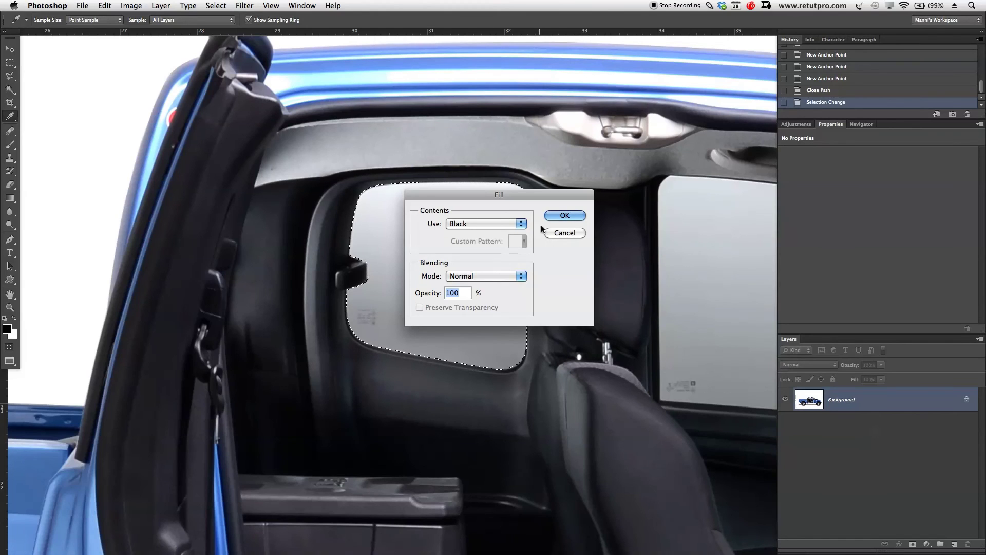
{"action": "left_click", "coordinate": [497, 226]}
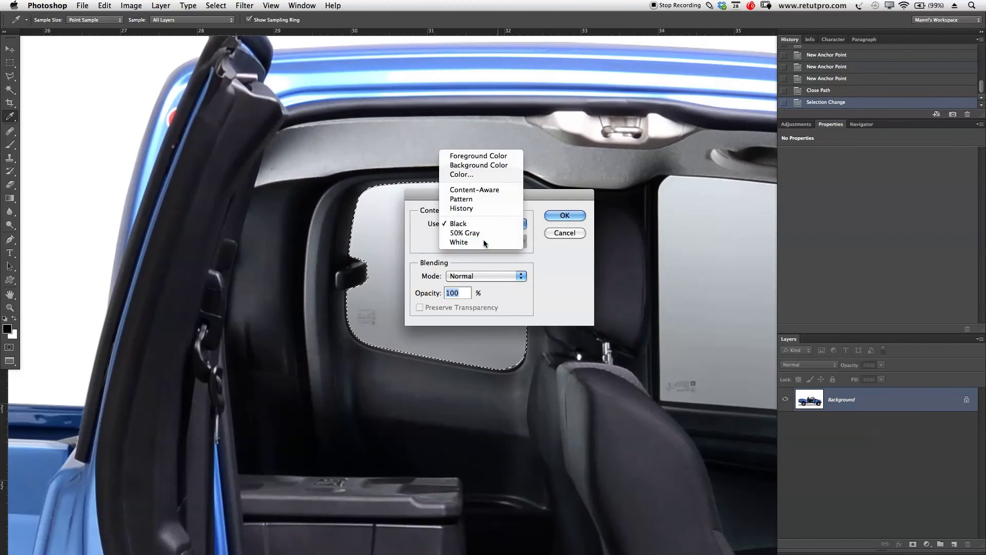
{"action": "left_click", "coordinate": [484, 244]}
{"action": "left_click", "coordinate": [556, 217]}
{"action": "key", "text": "p"}
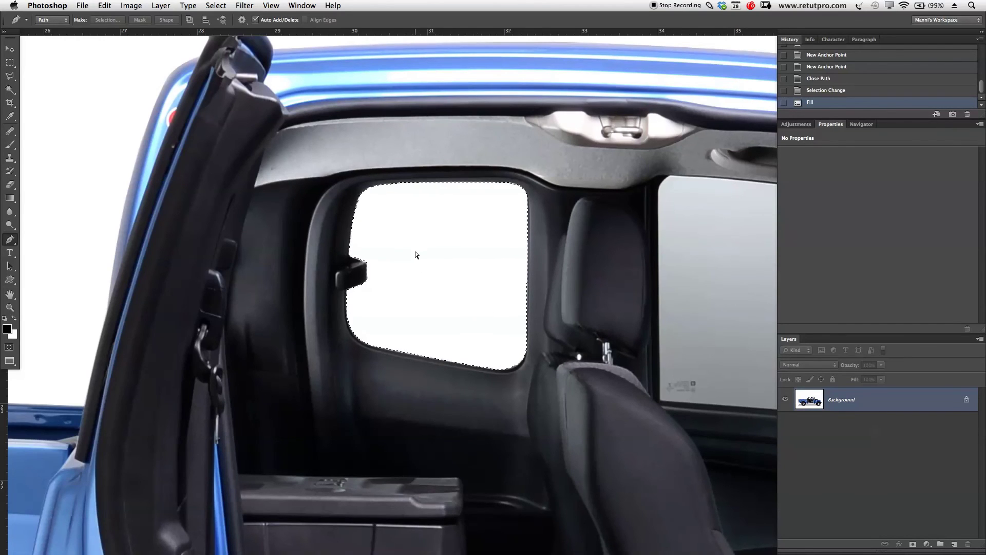
{"action": "key", "text": "super+d"}
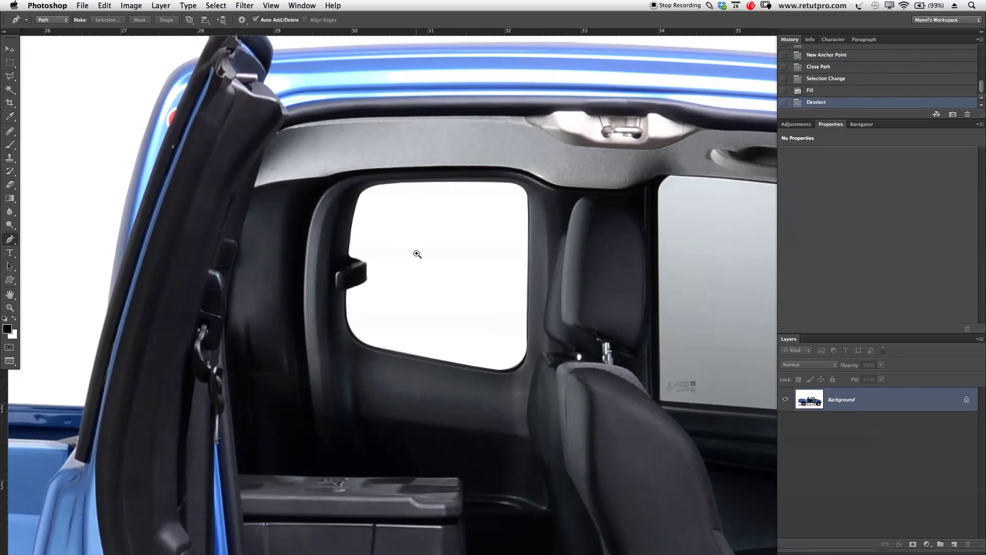
Set the Pen tool's path operation to Combine Shapes
{"action": "key", "text": "z"}
{"action": "left_click", "coordinate": [452, 260], "text": "alt"}
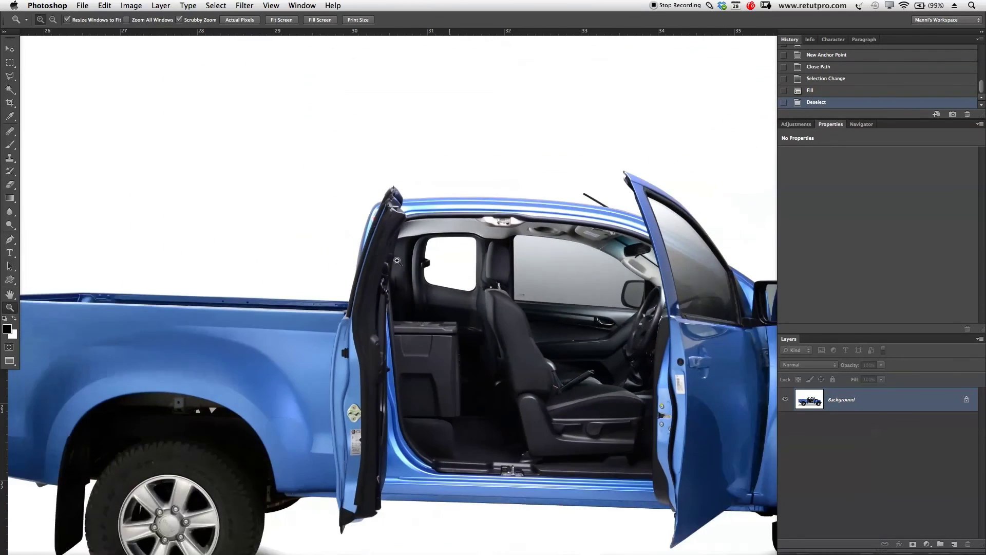
{"action": "left_click", "coordinate": [458, 286], "text": "alt"}
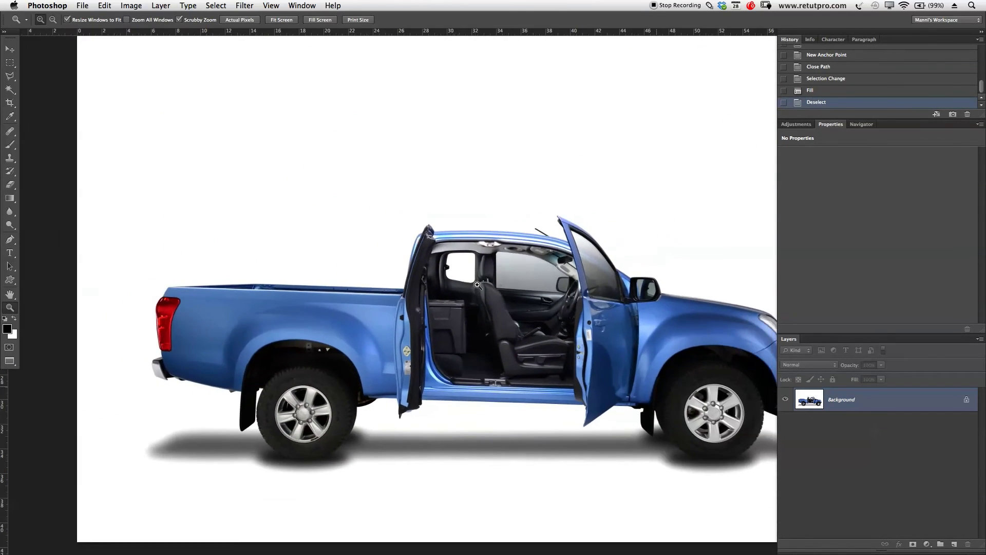
{"action": "left_click_drag", "start_coordinate": [545, 271], "coordinate": [592, 249]}
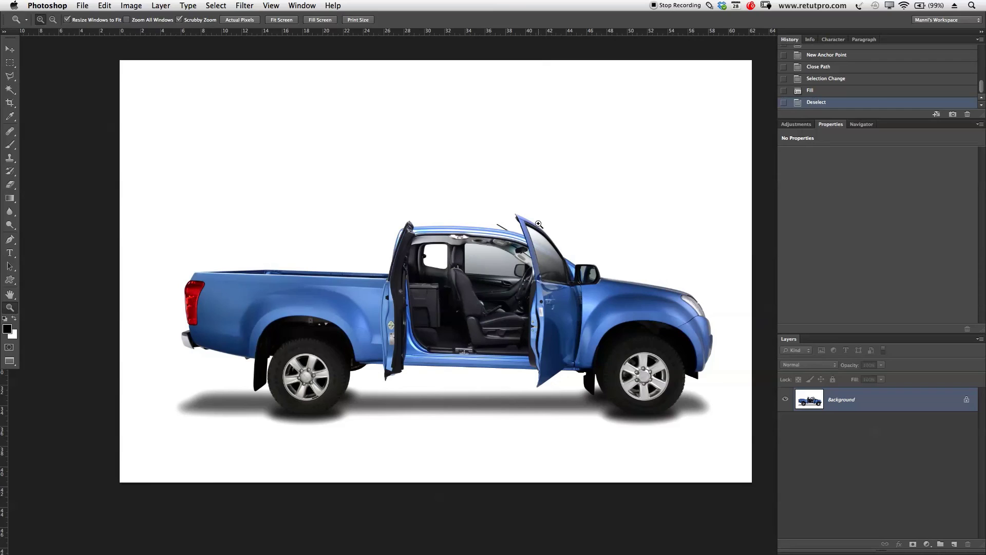
{"action": "key", "text": "p"}
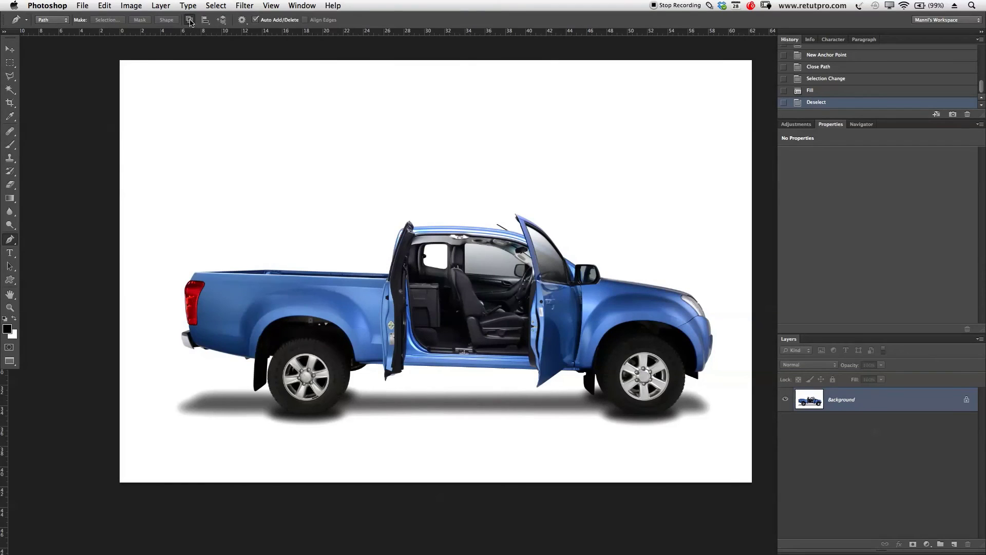
{"action": "left_click", "coordinate": [190, 23]}
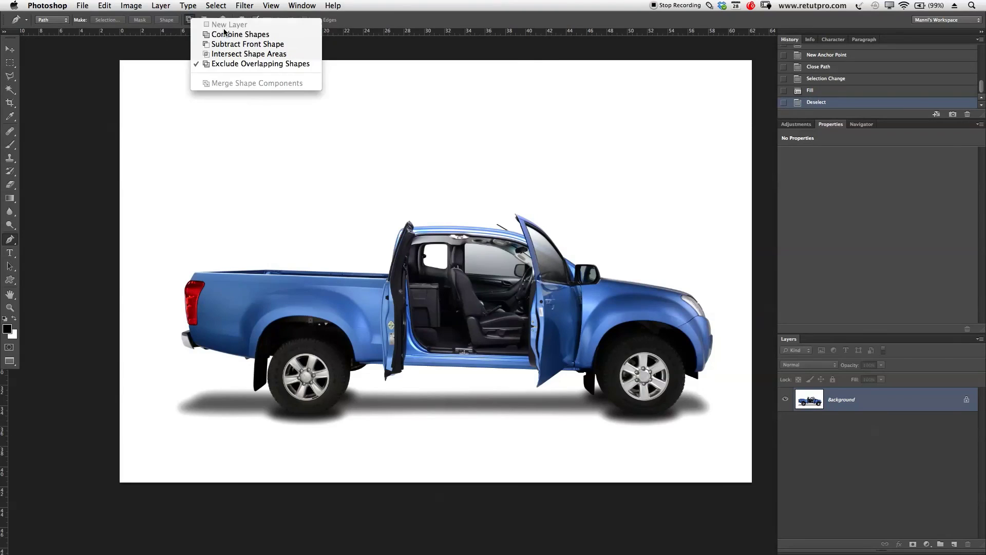
{"action": "left_click", "coordinate": [224, 33]}
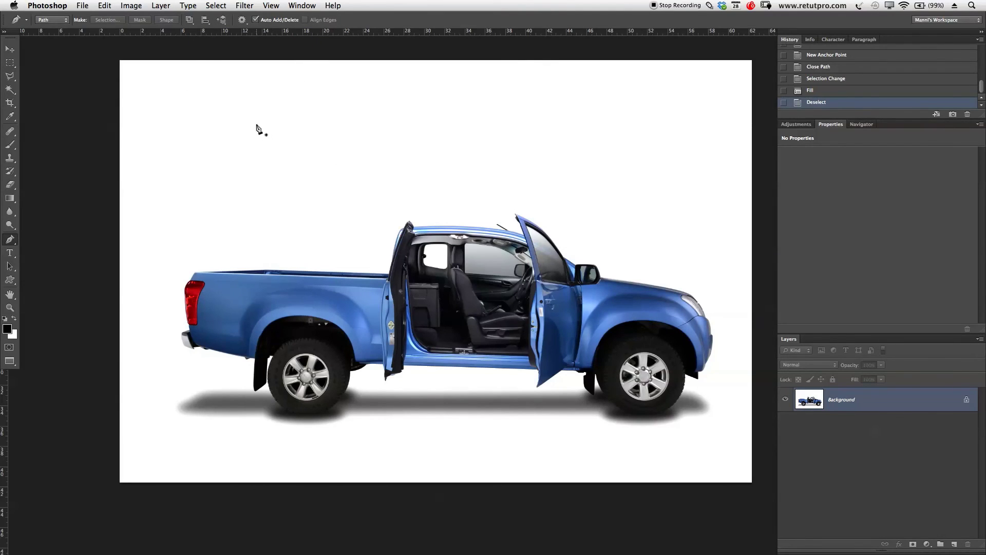
Draw a long, closed wavy path with curved segments across the white area above the pickup
{"action": "left_click", "coordinate": [241, 128]}
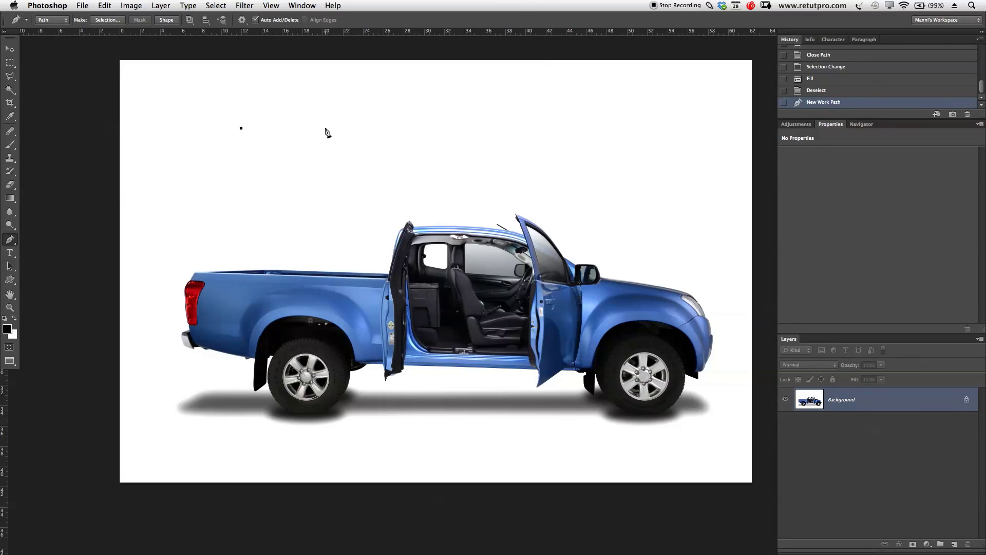
{"action": "left_click_drag", "start_coordinate": [335, 128], "coordinate": [390, 110]}
{"action": "left_click_drag", "start_coordinate": [504, 130], "coordinate": [530, 157]}
{"action": "left_click_drag", "start_coordinate": [602, 122], "coordinate": [703, 131]}
{"action": "left_click", "coordinate": [704, 185]}
{"action": "left_click_drag", "start_coordinate": [704, 188], "coordinate": [672, 204]}
{"action": "left_click_drag", "start_coordinate": [599, 213], "coordinate": [559, 196]}
{"action": "left_click_drag", "start_coordinate": [502, 183], "coordinate": [433, 188]}
{"action": "left_click_drag", "start_coordinate": [377, 206], "coordinate": [222, 217]}
{"action": "left_click_drag", "start_coordinate": [200, 182], "coordinate": [251, 141]}
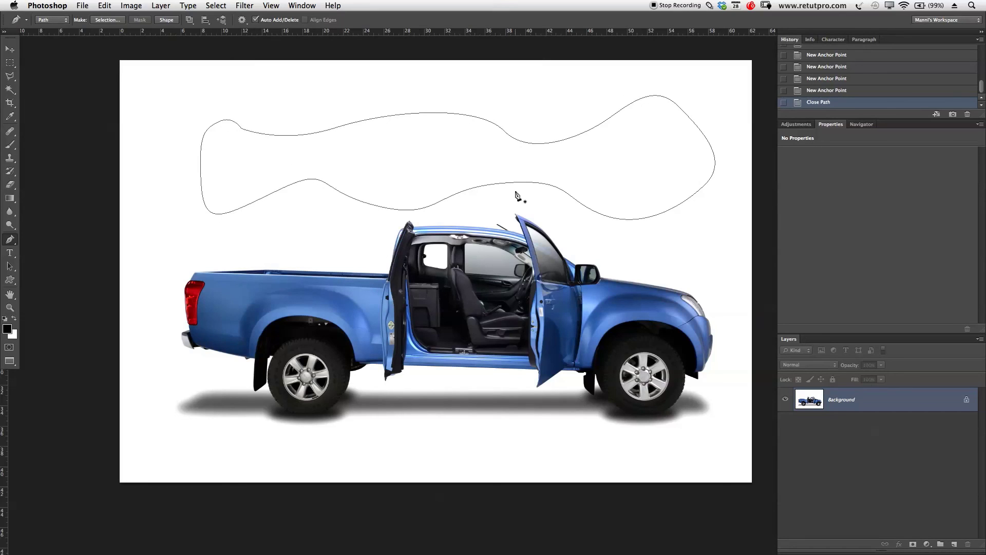